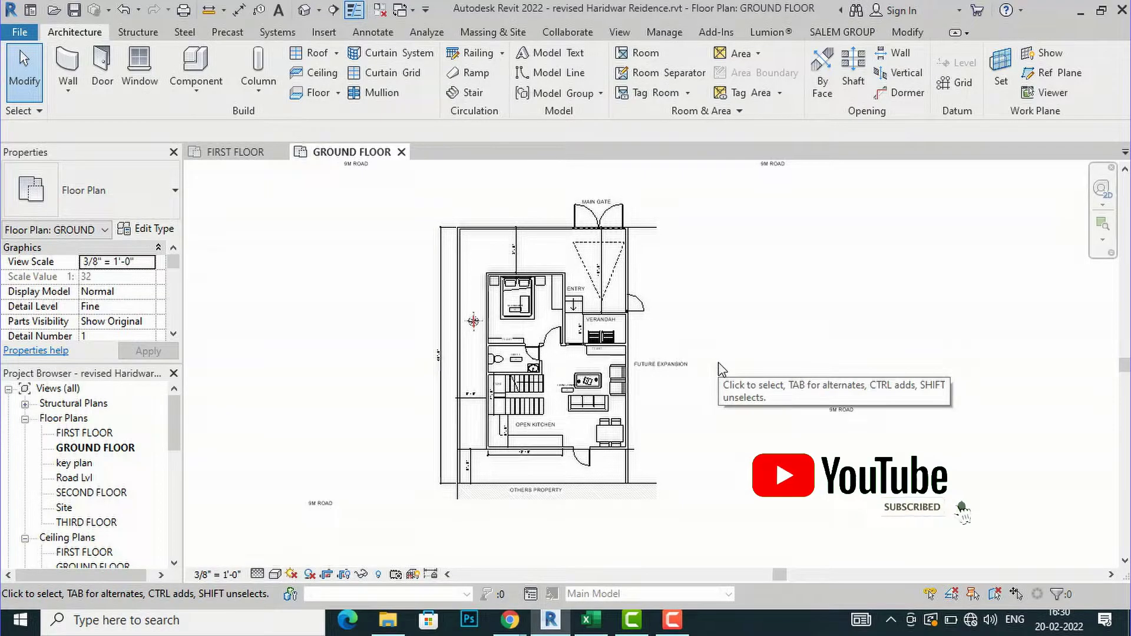
- Scroll the Project Browser down to bring the Schedules/Quantities views into sight
scroll(722, 369, up, 2)
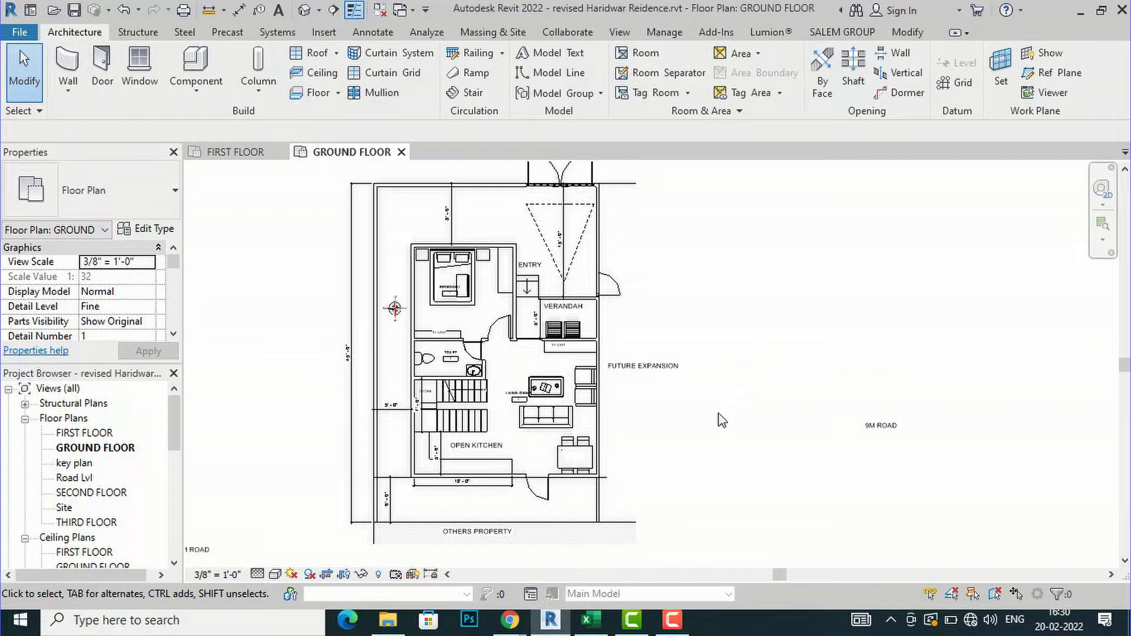
scroll(722, 420, down, 1)
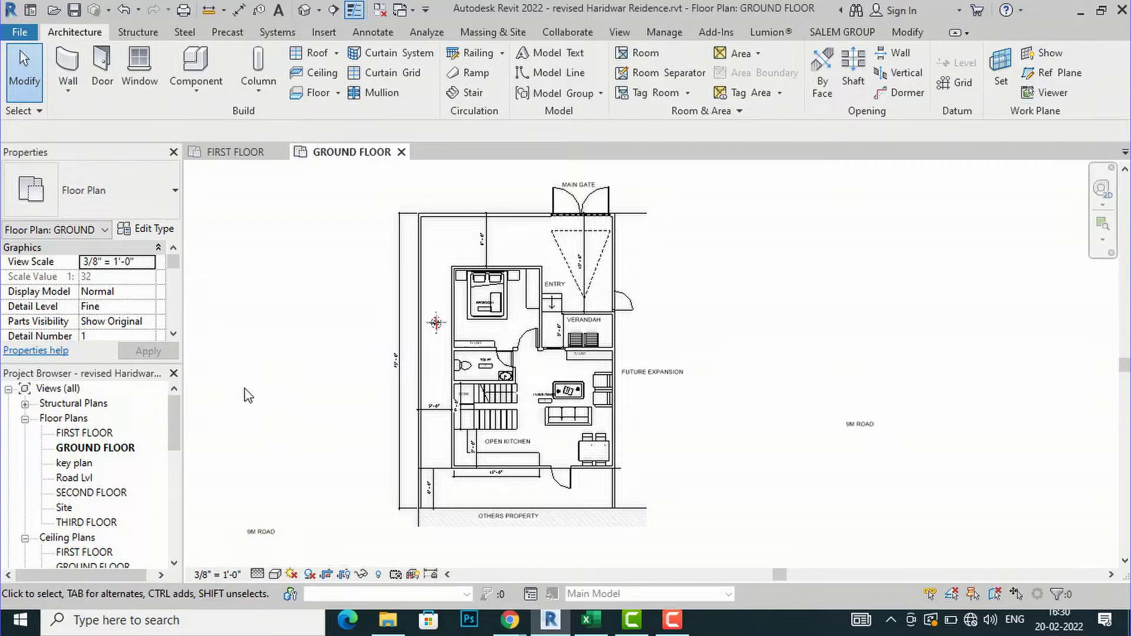
drag(176, 430, 135, 455)
scroll(132, 453, down, 4)
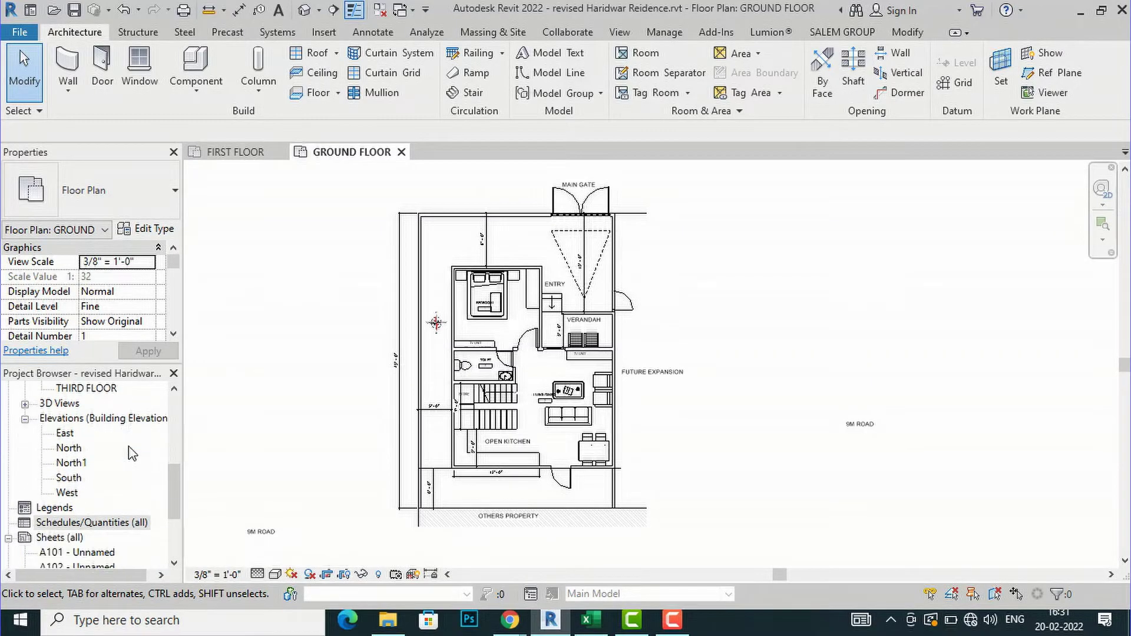
scroll(133, 454, down, 1)
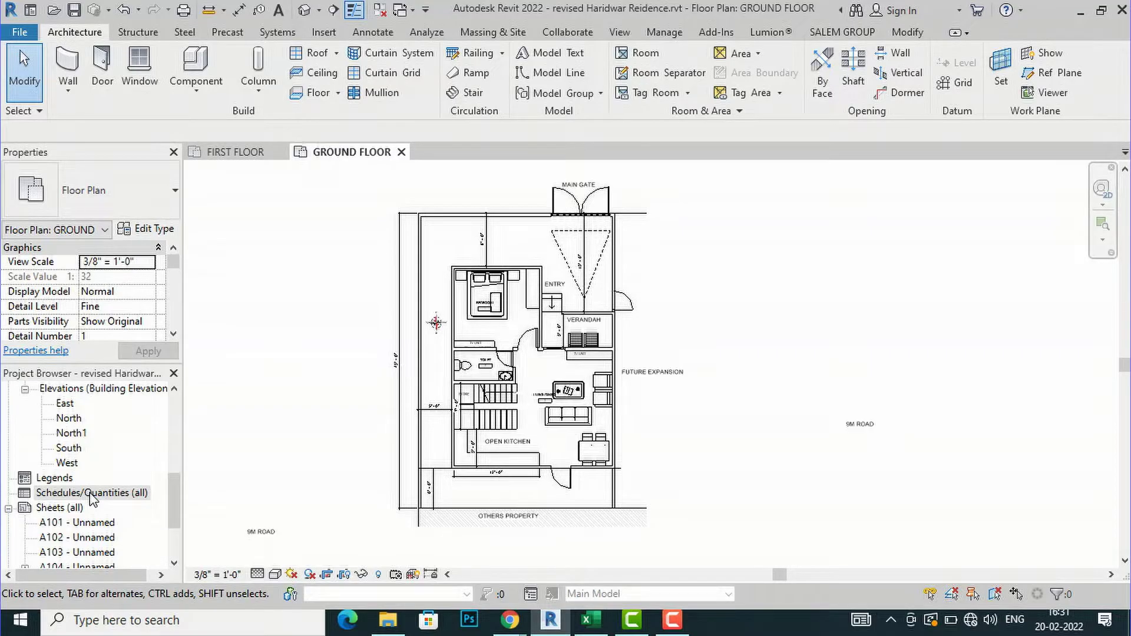
- On the View tab, look through the Schedules dropdown and close it without choosing a type
click(624, 37)
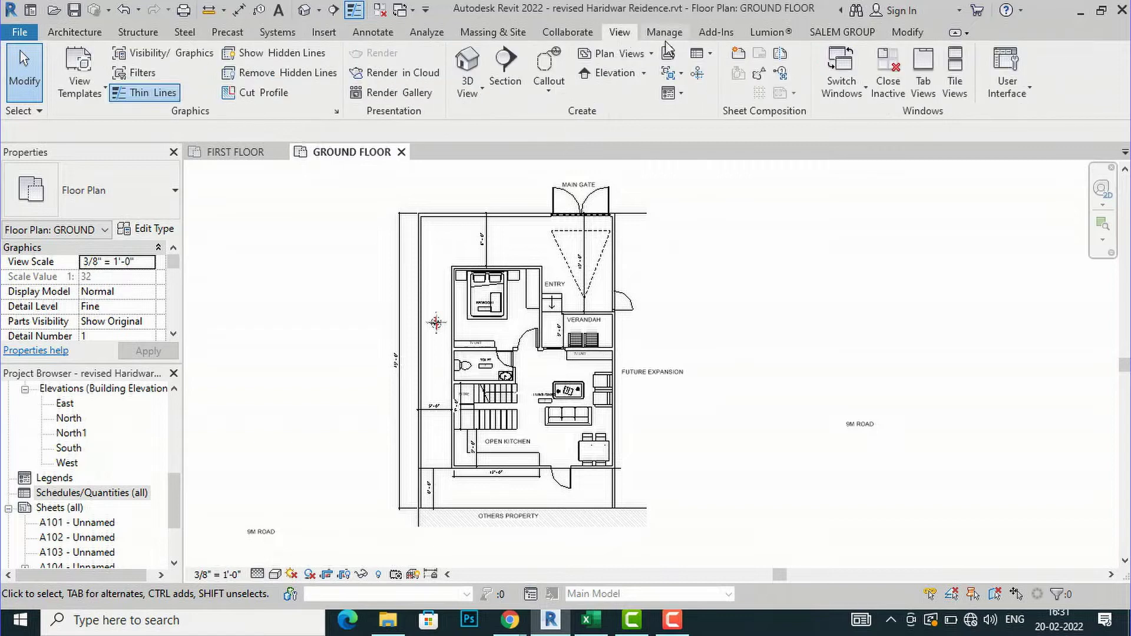
click(711, 54)
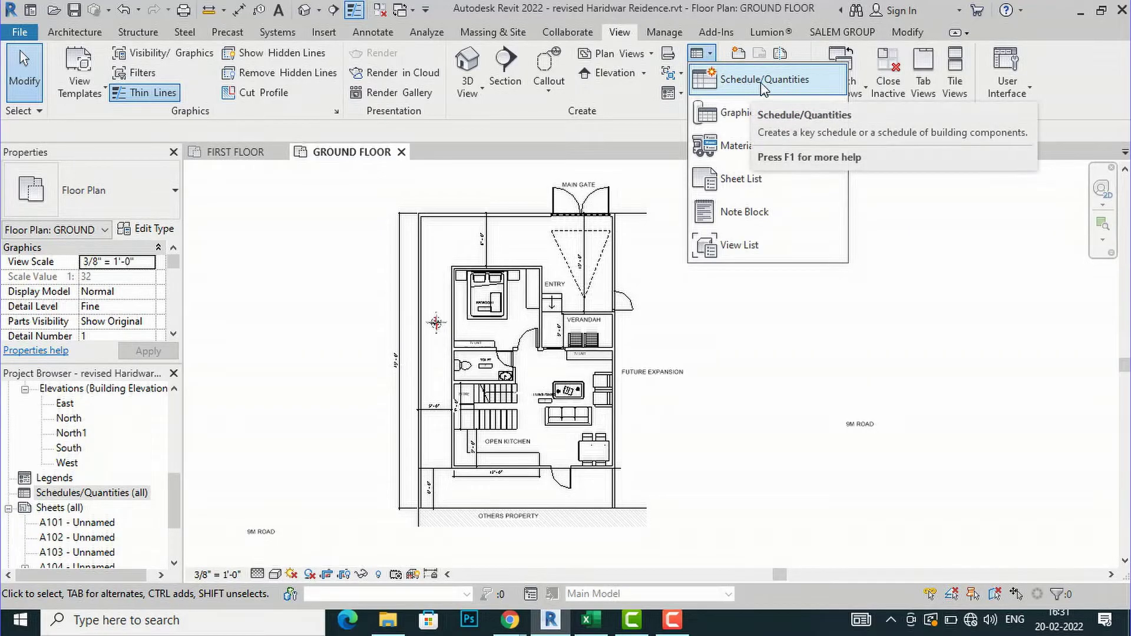
click(332, 207)
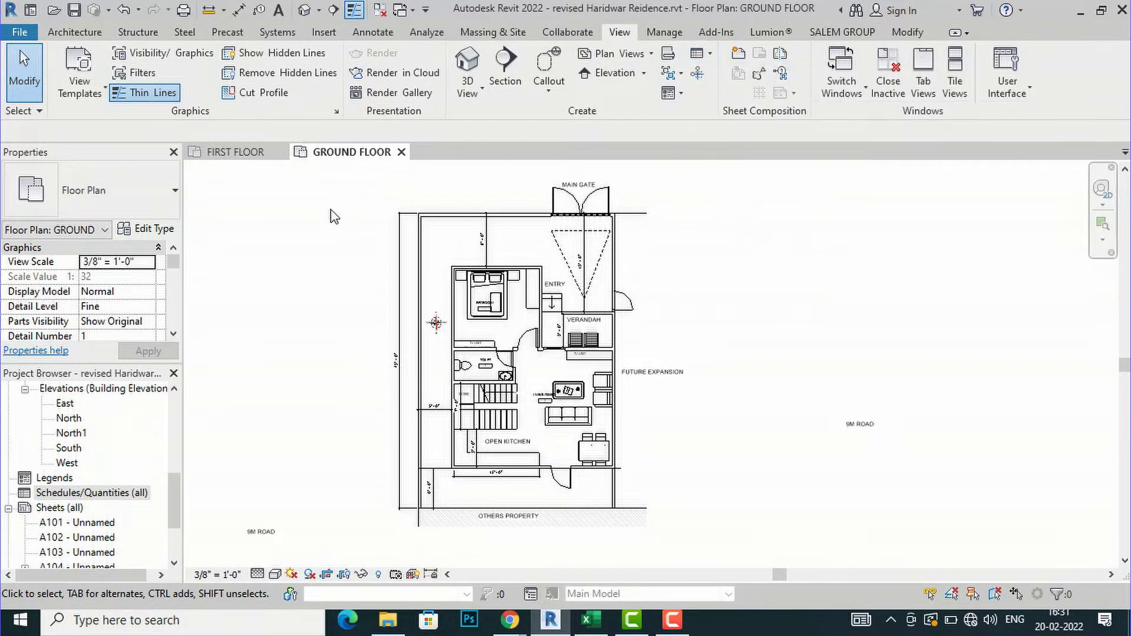
- Start a new schedule from Schedules/Quantities (all), skip saving, and keep the reminder interval settings
right_click(109, 501)
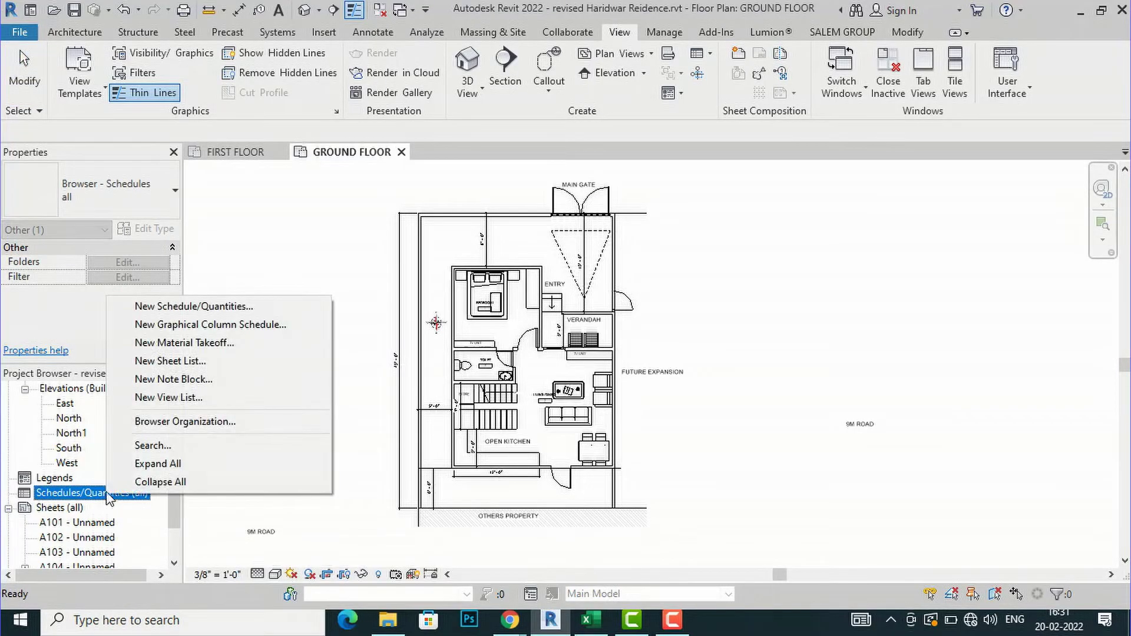
click(197, 315)
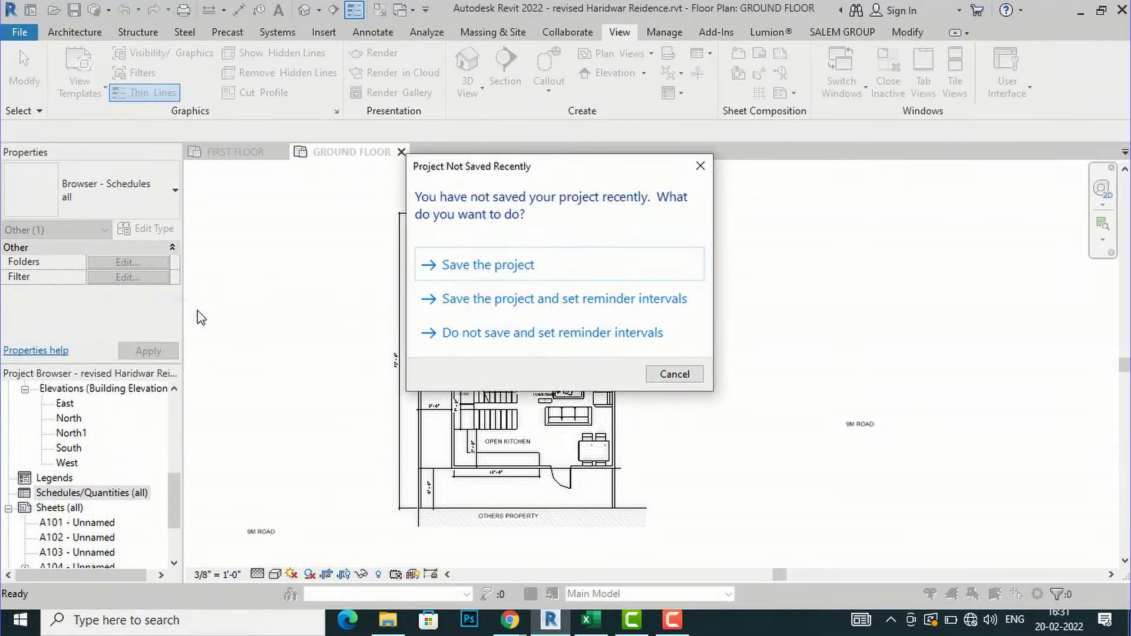
click(452, 333)
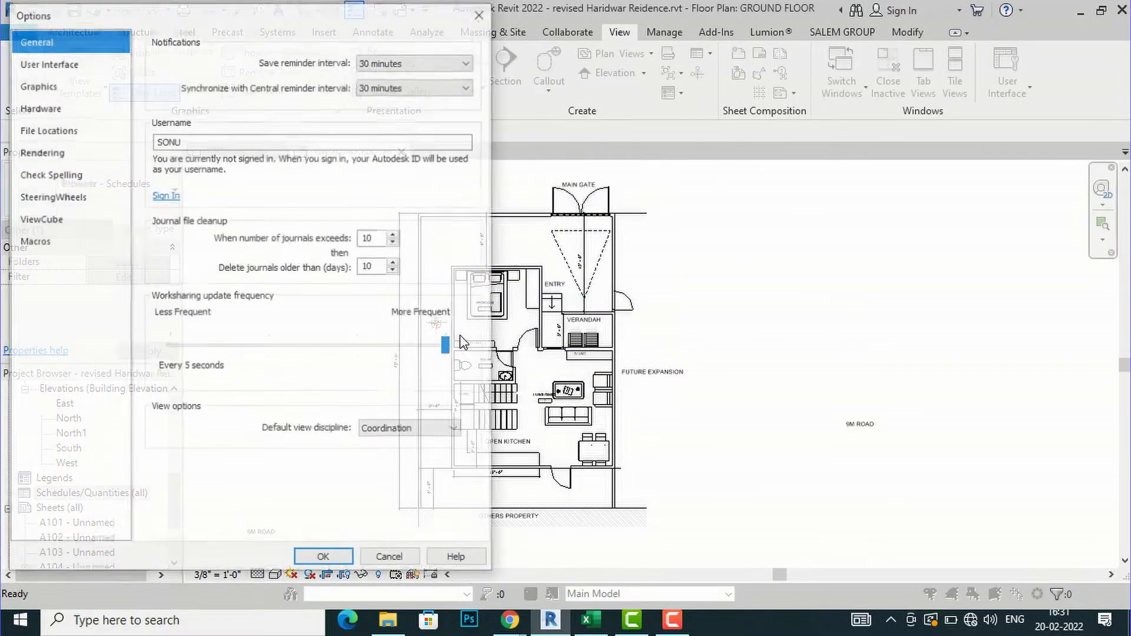
click(324, 560)
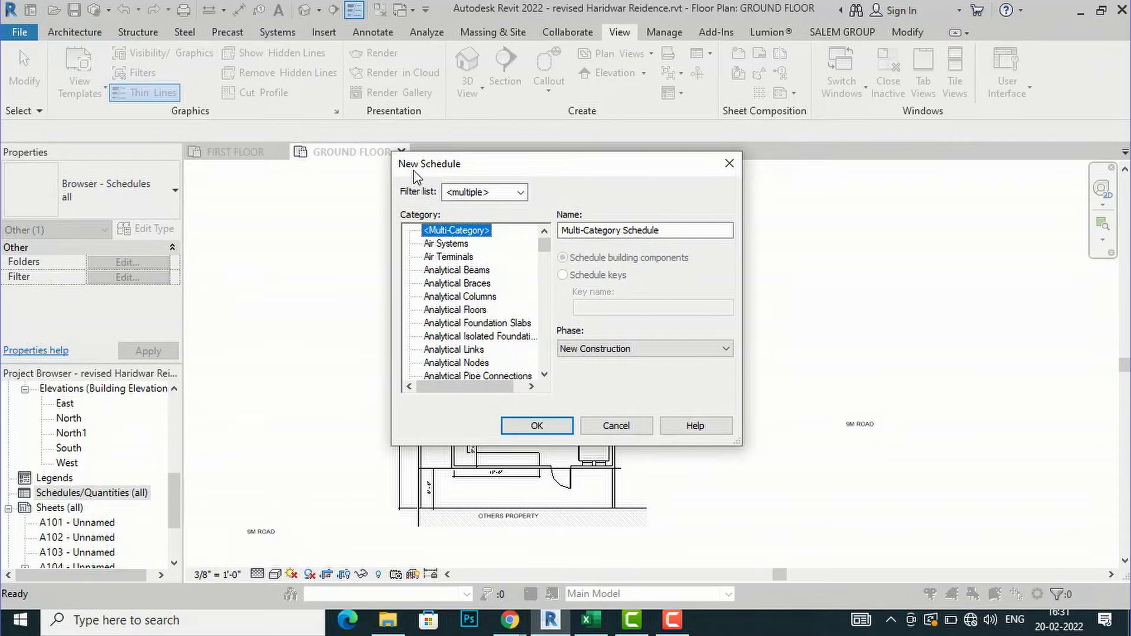
- Choose the Rooms category in New Schedule and confirm the schedule named Room Schedule
scroll(462, 280, down, 3)
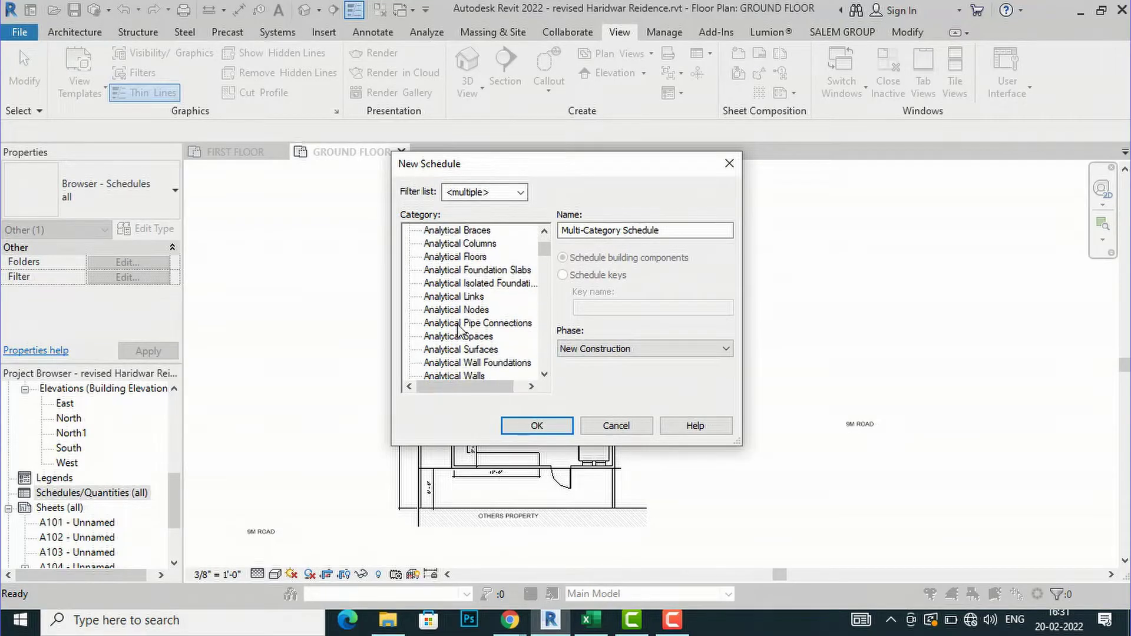
scroll(461, 330, down, 2)
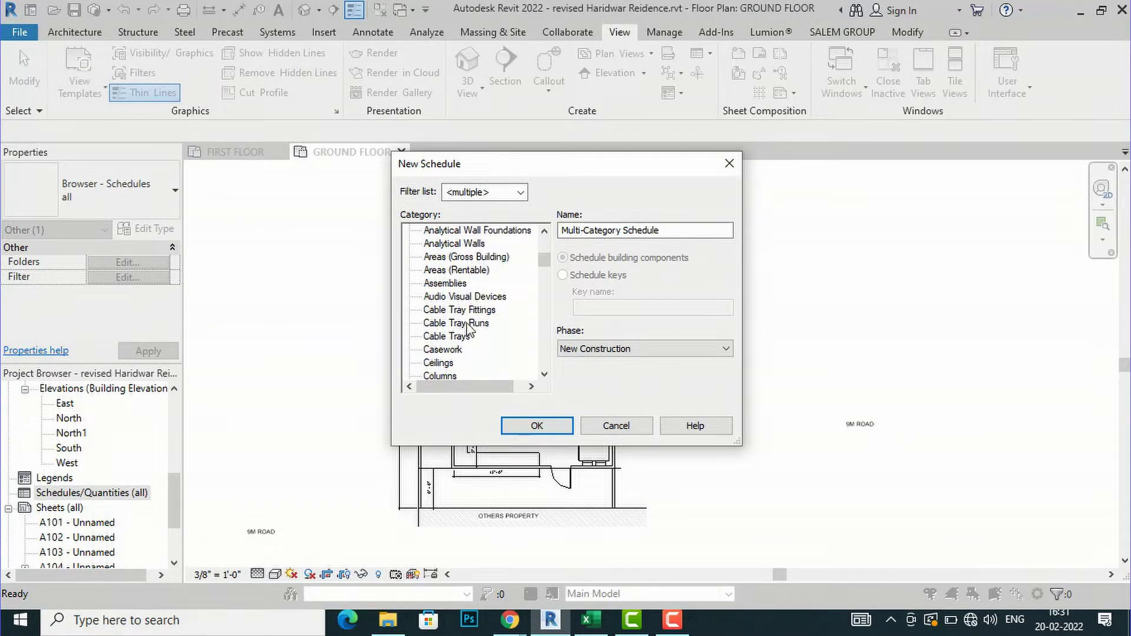
scroll(487, 327, down, 4)
scroll(487, 328, down, 3)
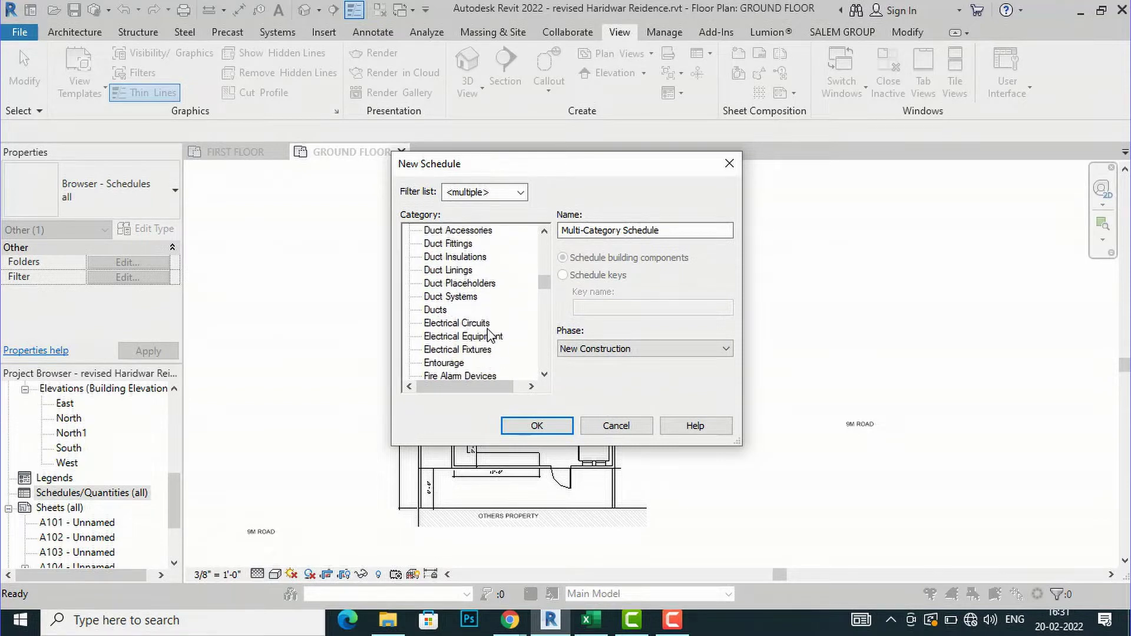
scroll(488, 334, down, 8)
scroll(488, 336, down, 6)
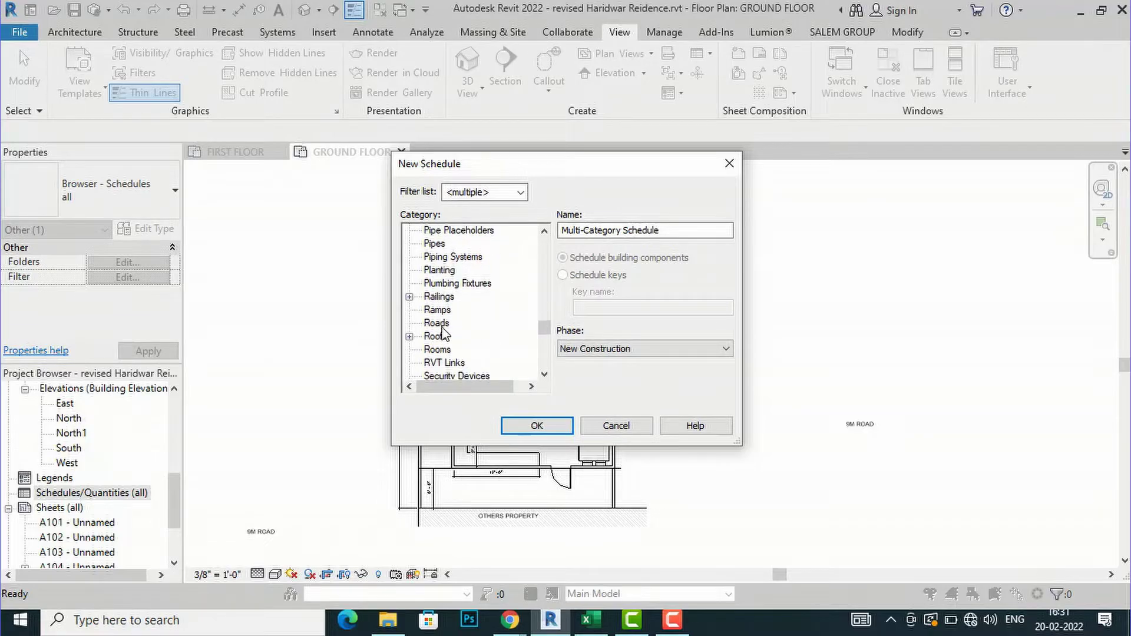
click(439, 351)
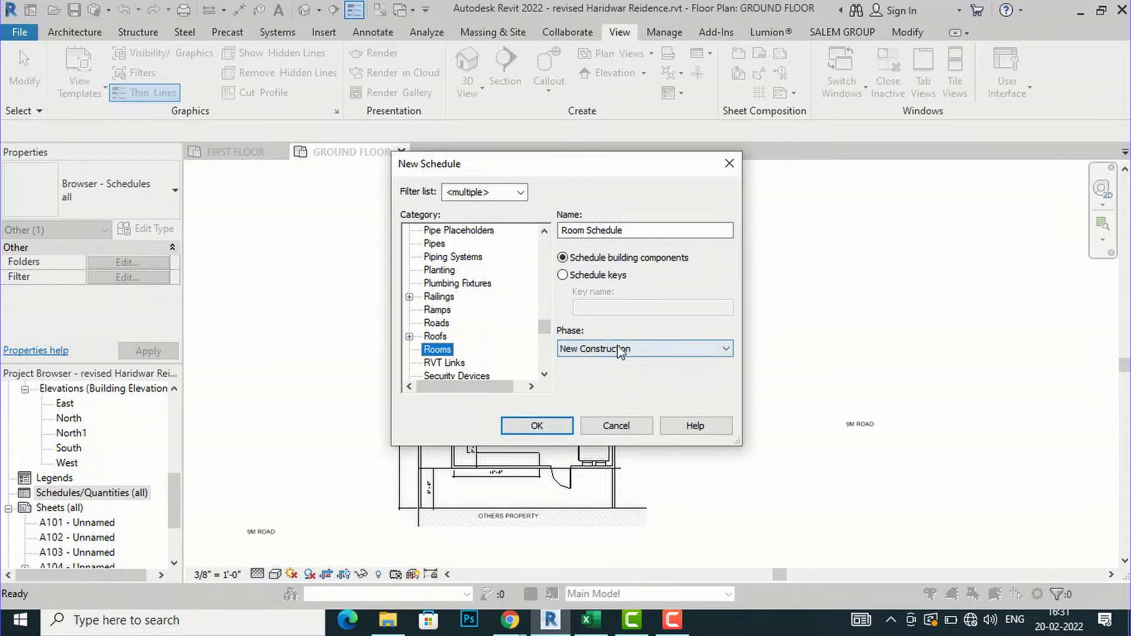
click(537, 427)
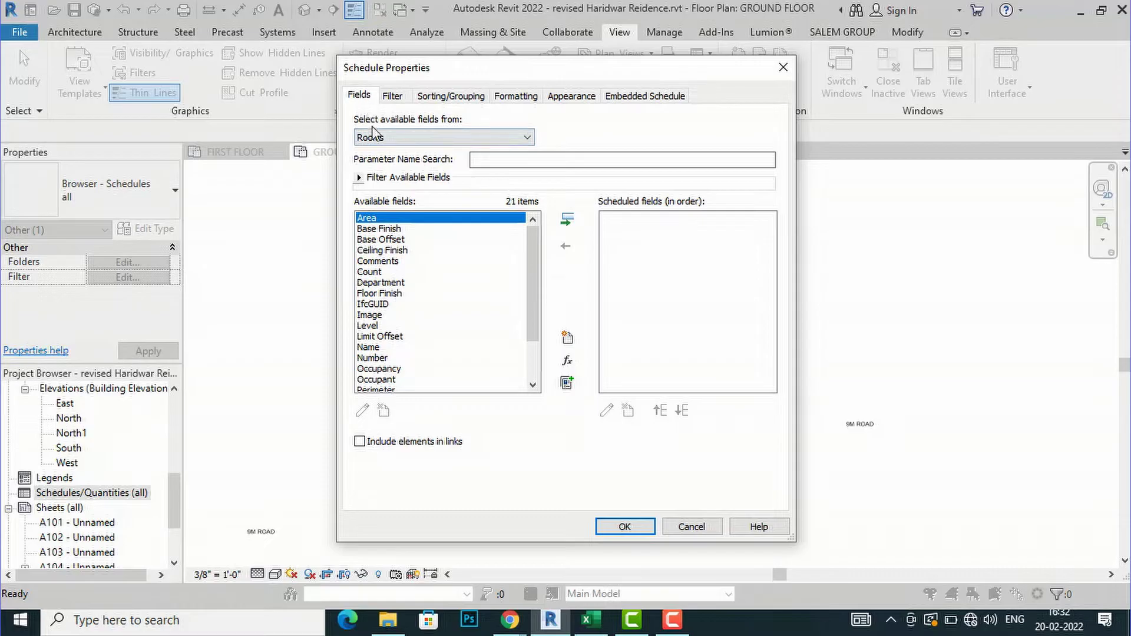
- Add Area, Count, Level, Name and Volume as scheduled fields and open the schedule
click(566, 225)
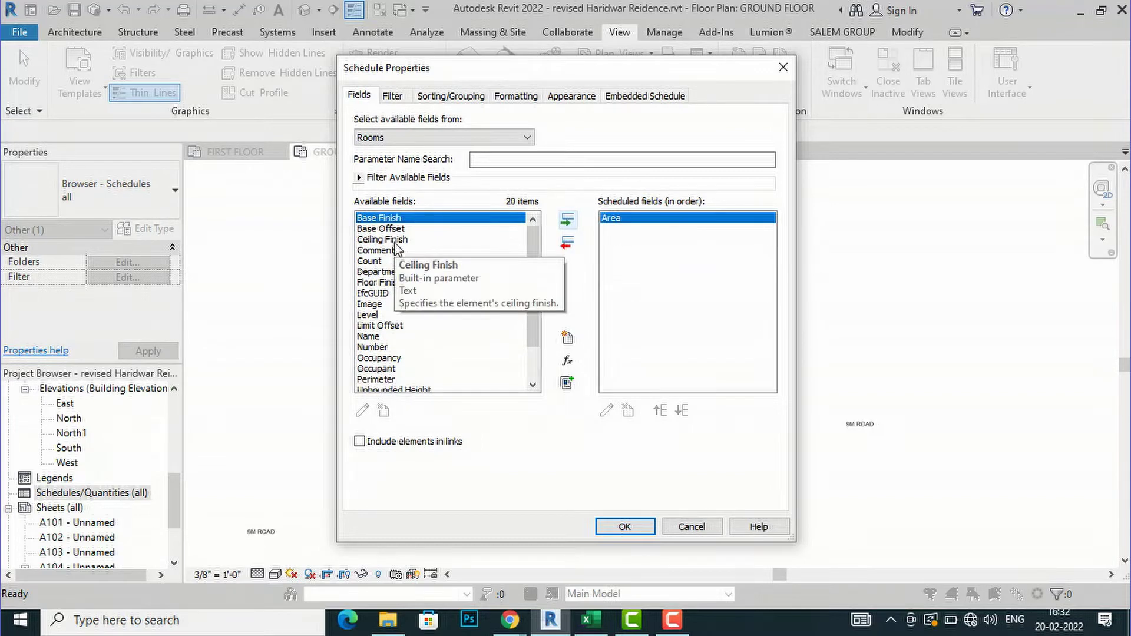
click(378, 261)
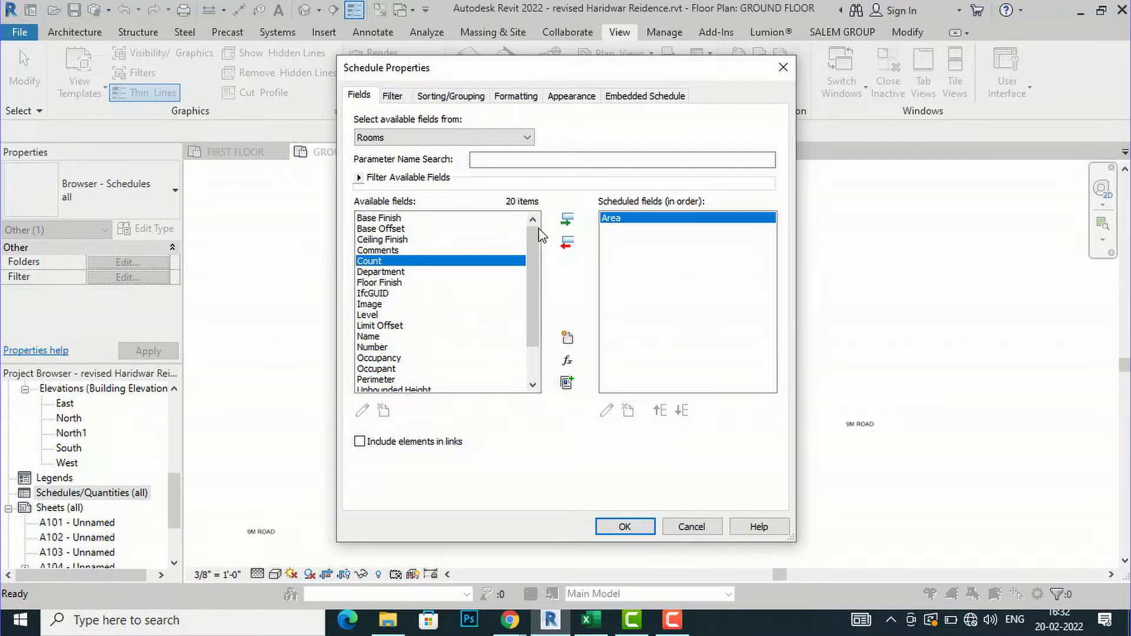
click(567, 221)
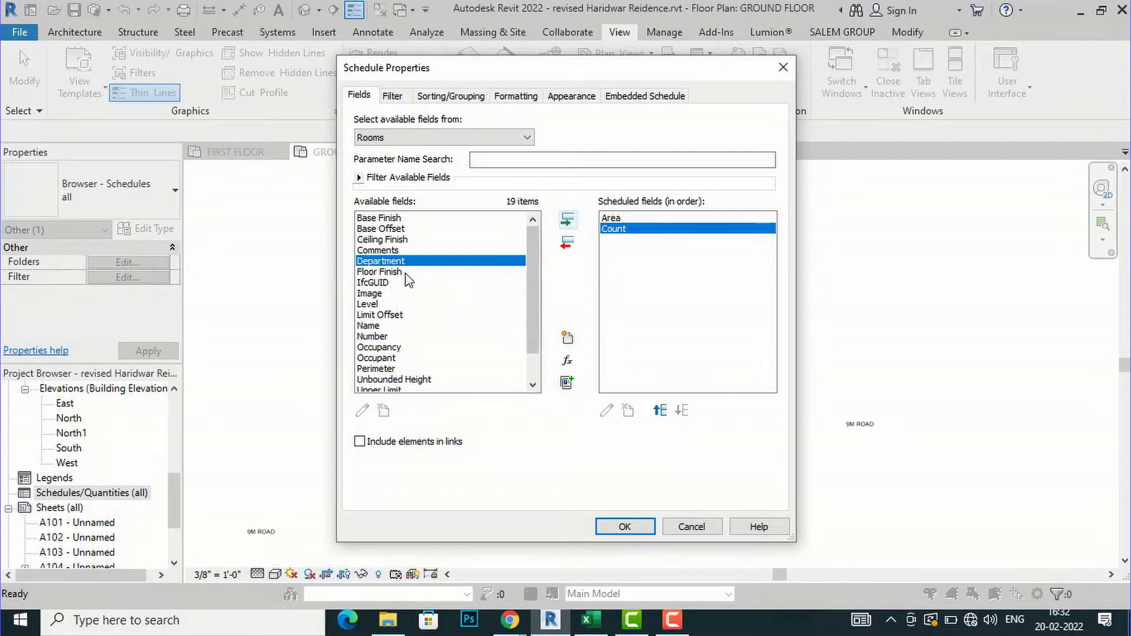
click(374, 305)
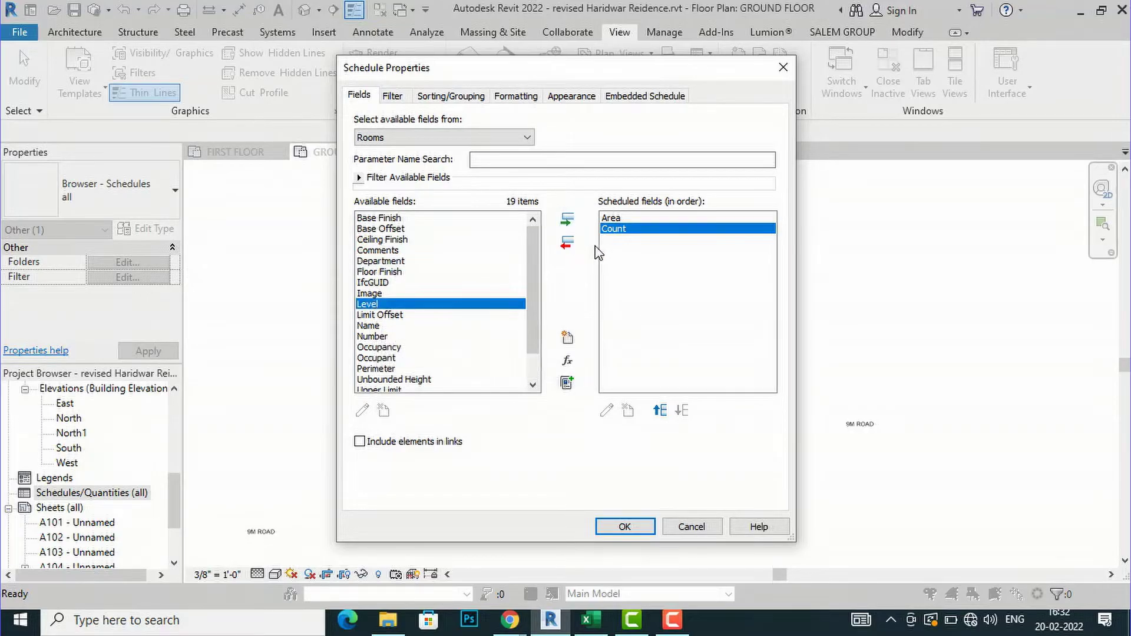
click(567, 221)
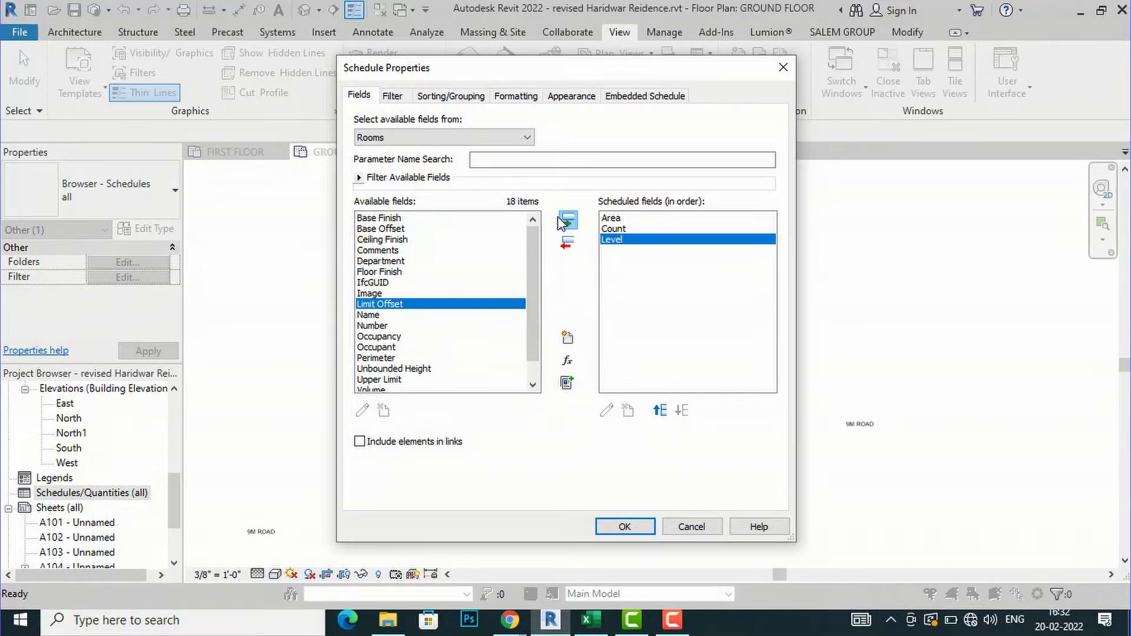
click(371, 317)
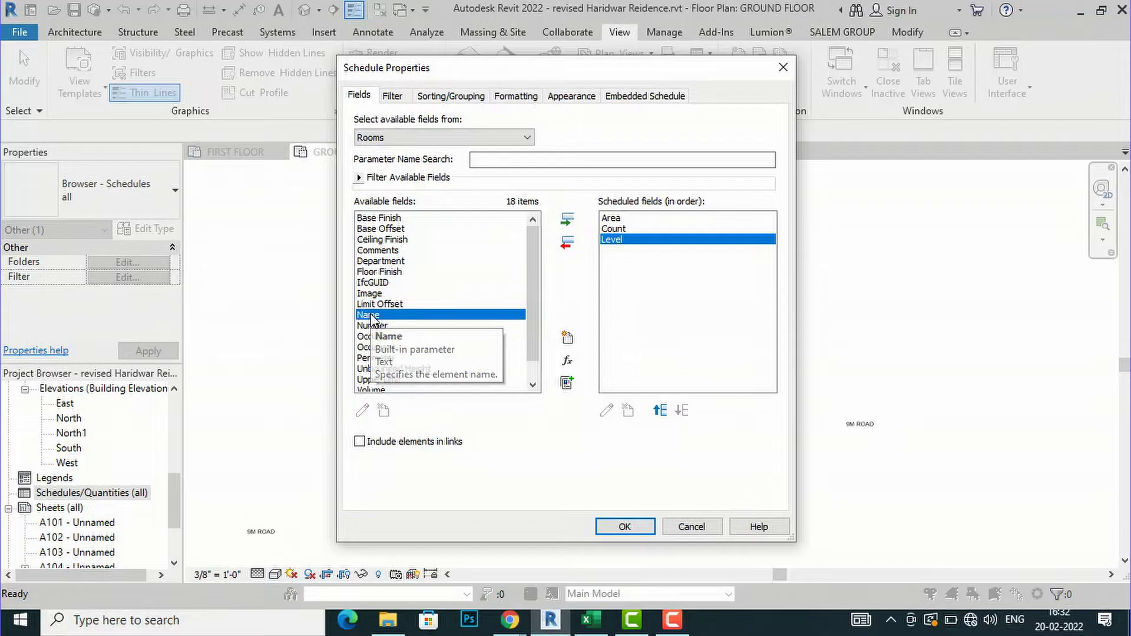
click(568, 222)
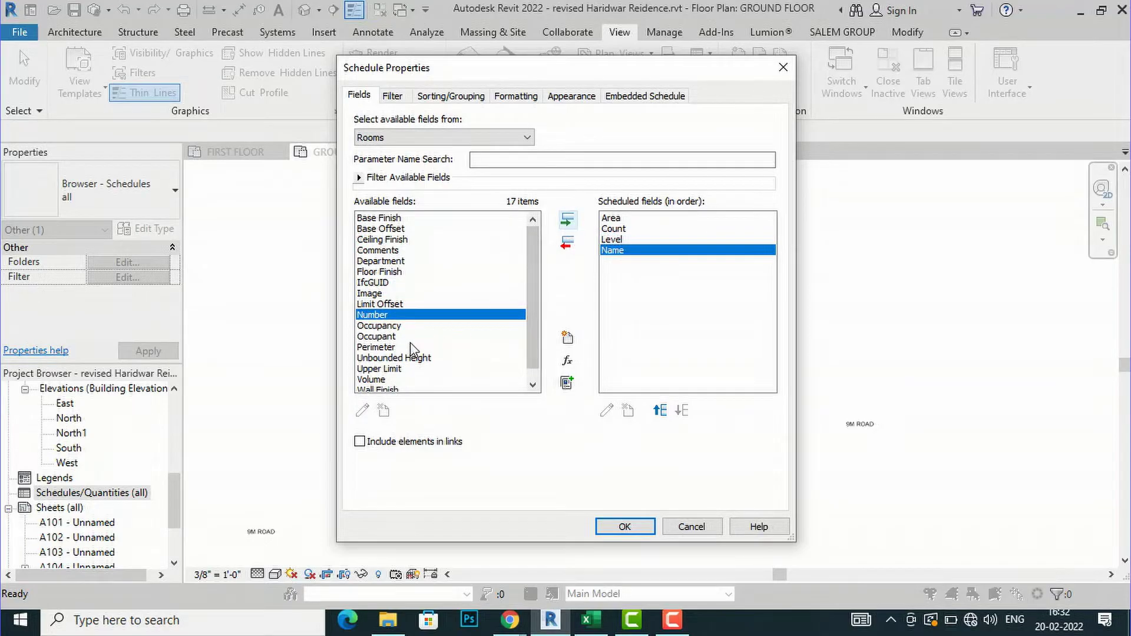
scroll(412, 349, down, 1)
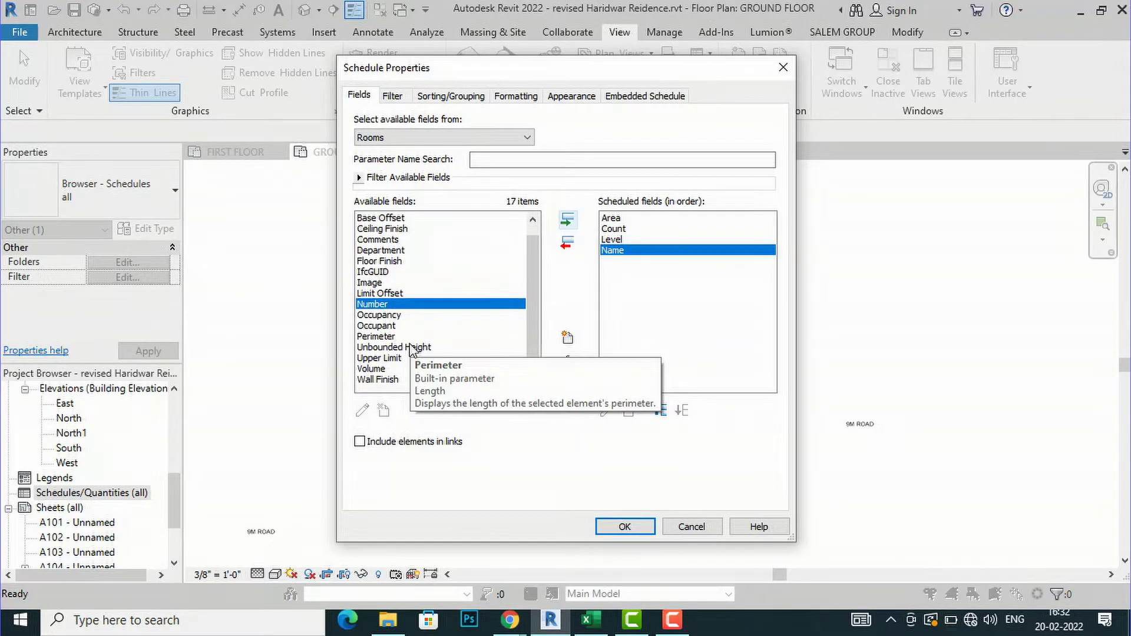
click(378, 370)
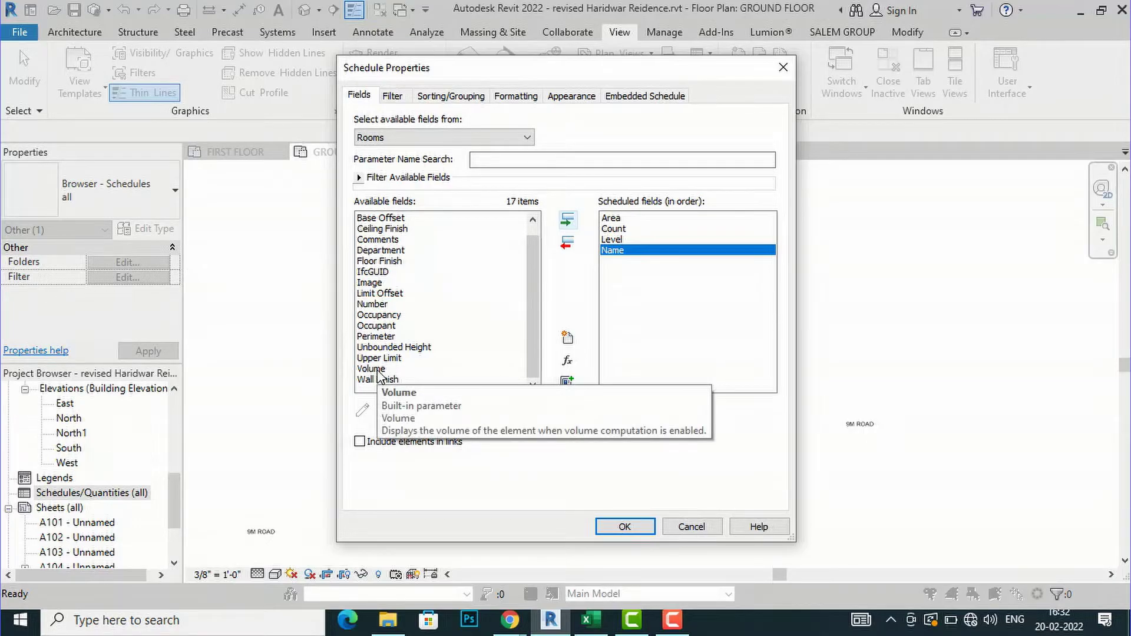
click(569, 222)
click(626, 527)
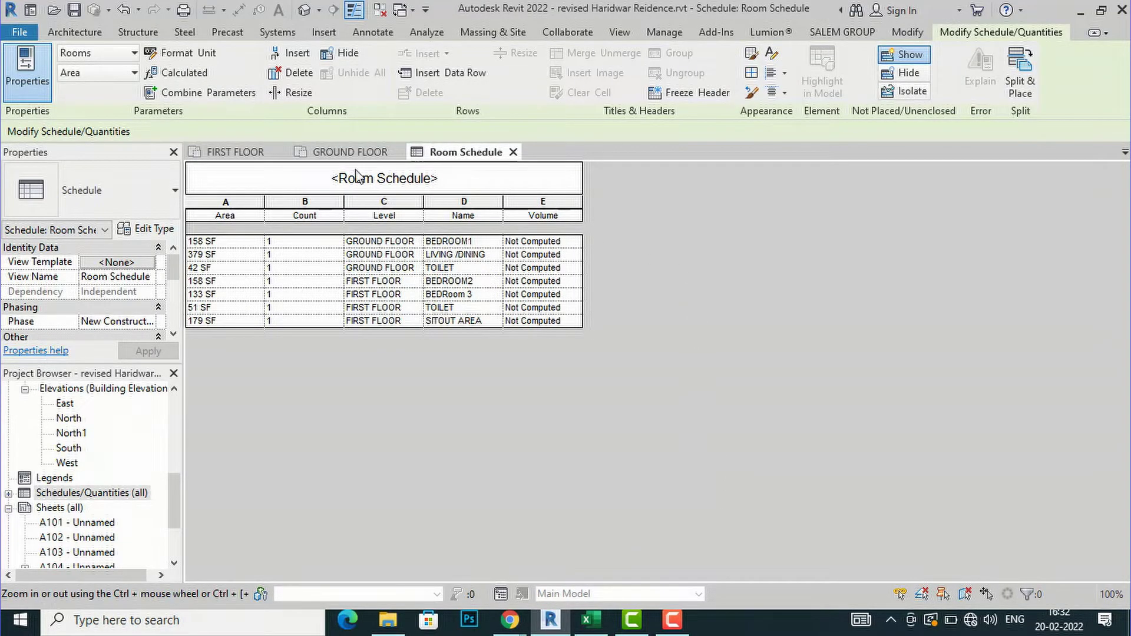
- Append ' FOR EXCEL' to the schedule heading so it reads 'Room Schedule FOR EXCEL'
click(382, 177)
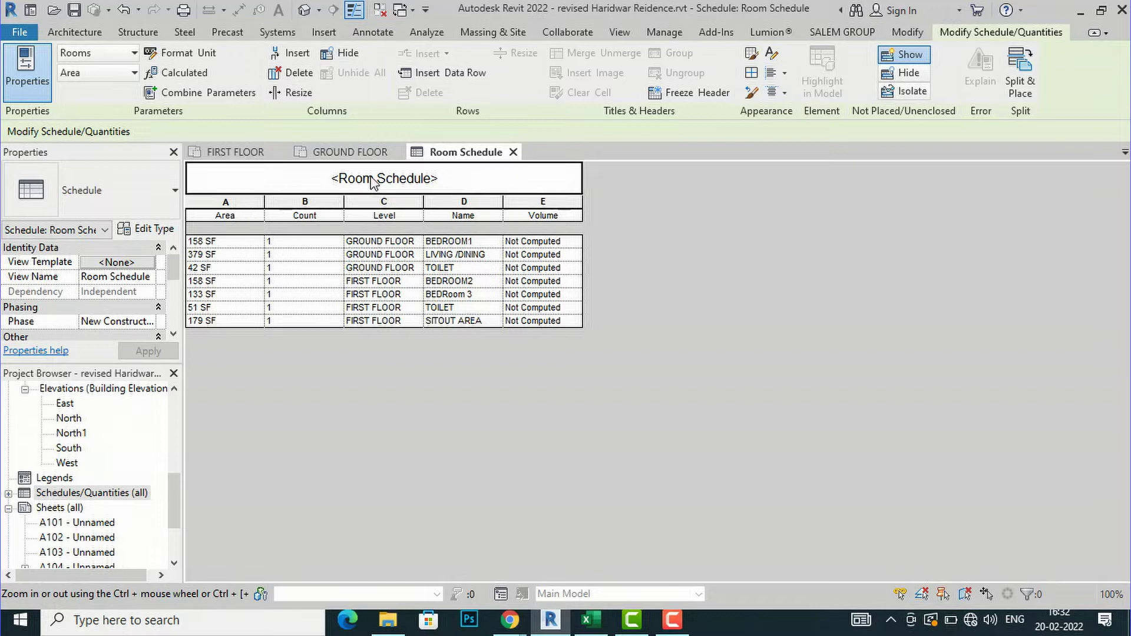
click(383, 177)
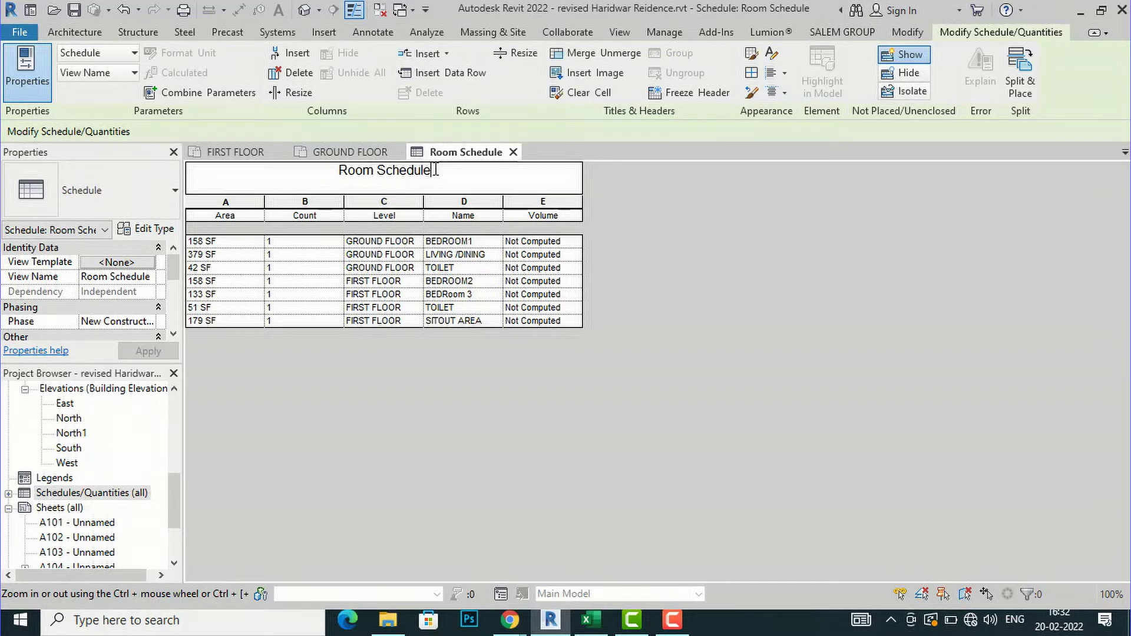
text(FOR)
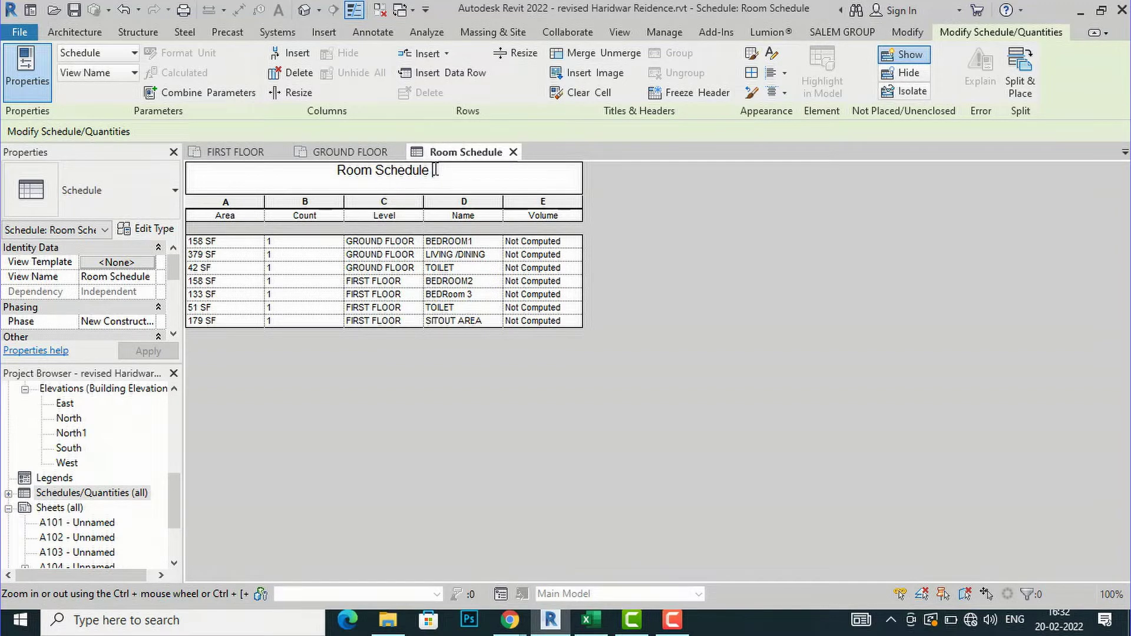
text(E)
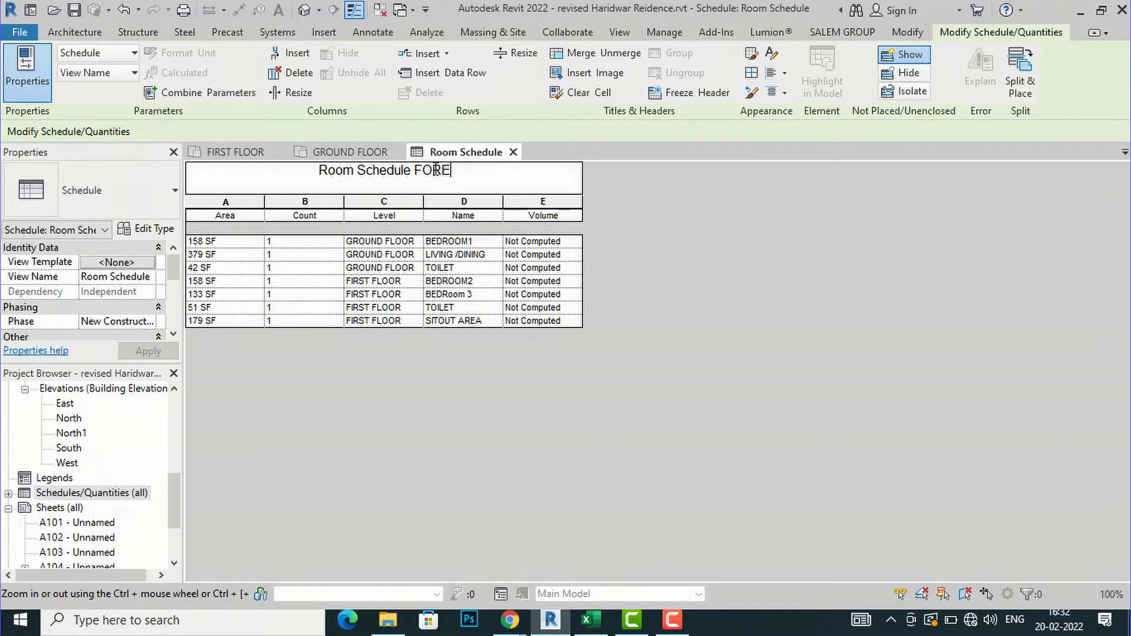
text(XCEL)
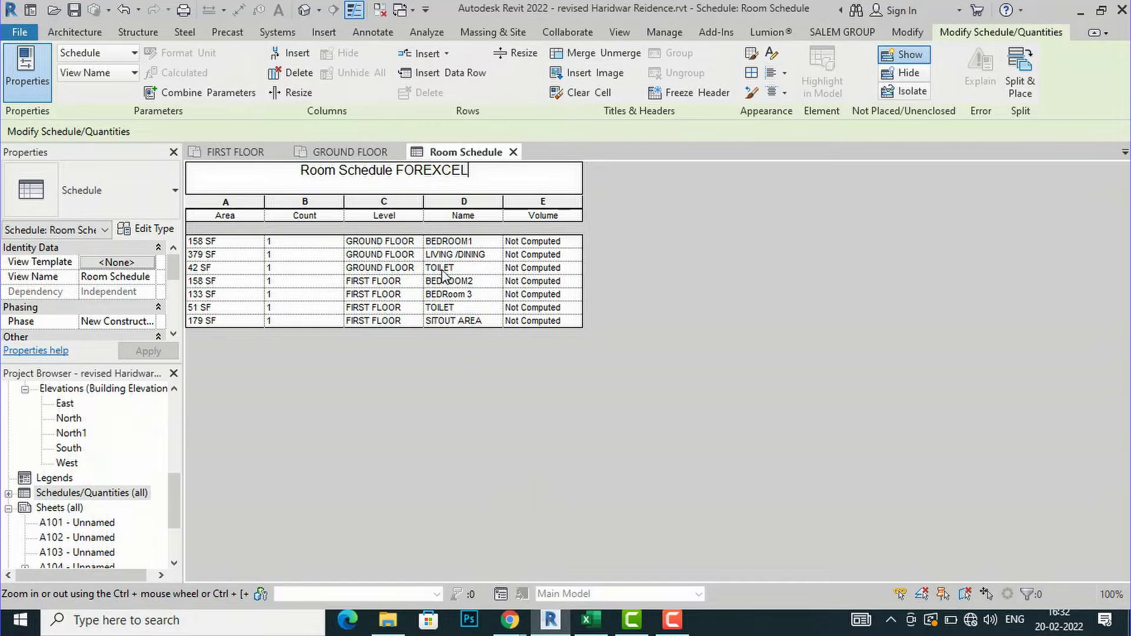
click(422, 170)
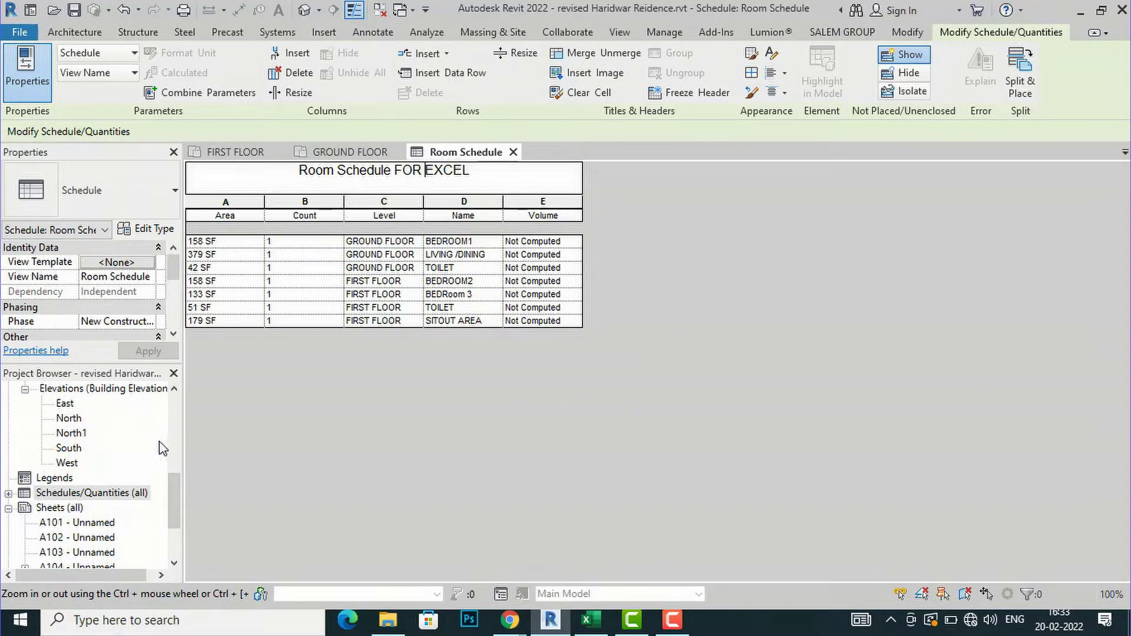
scroll(163, 449, up, 5)
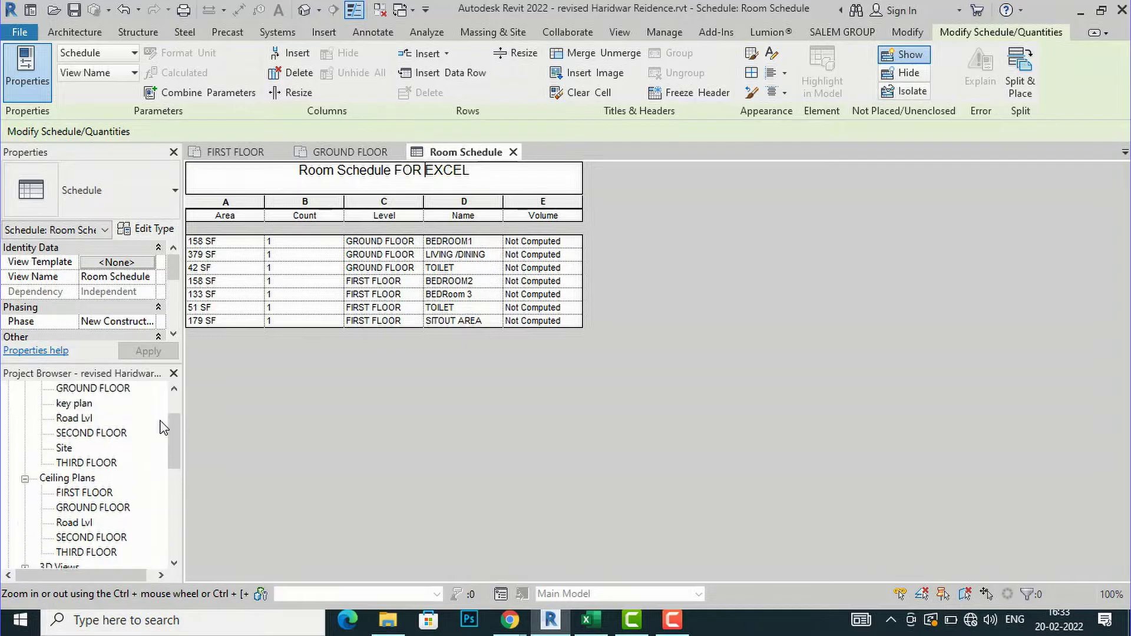
scroll(163, 426, up, 2)
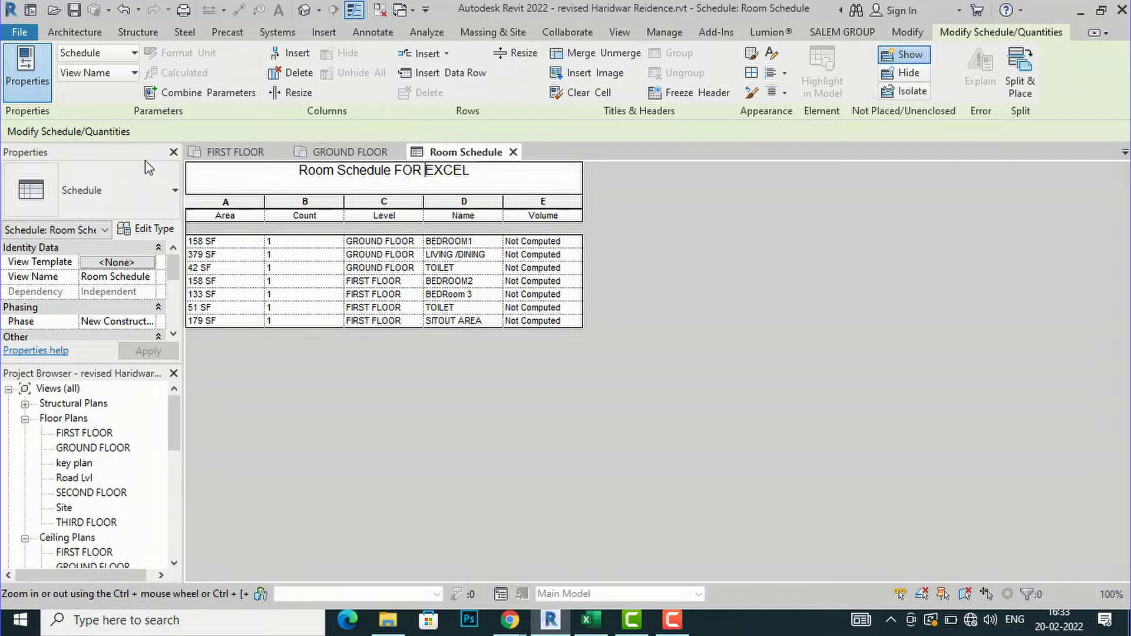
click(91, 32)
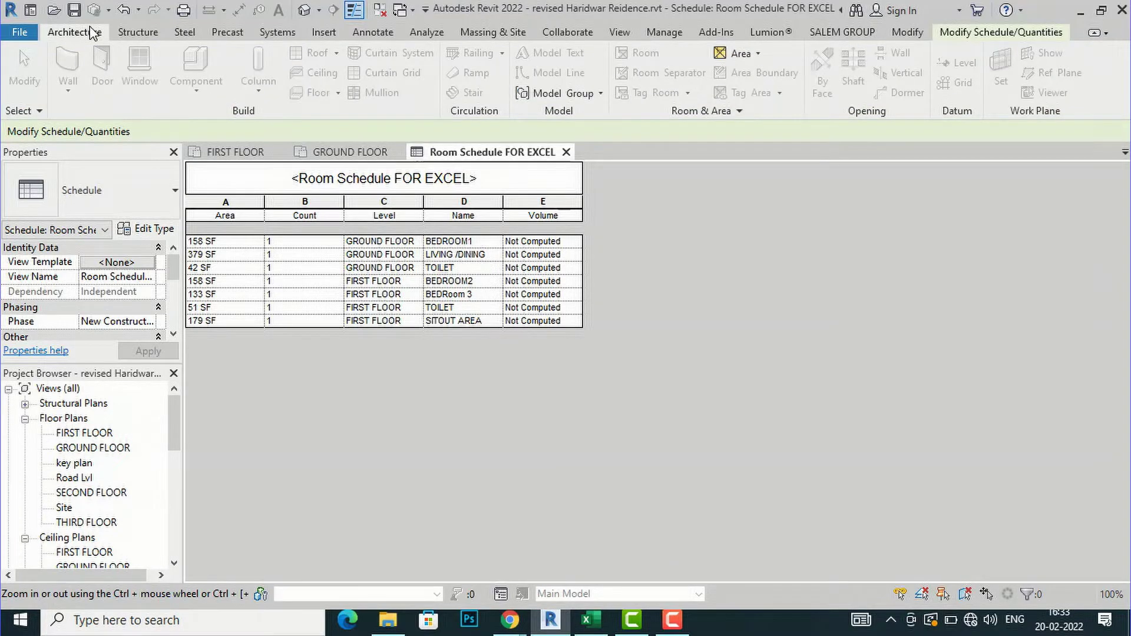
- Set Area and Volume Computations to Areas and Volumes so the schedule shows room volumes
click(739, 112)
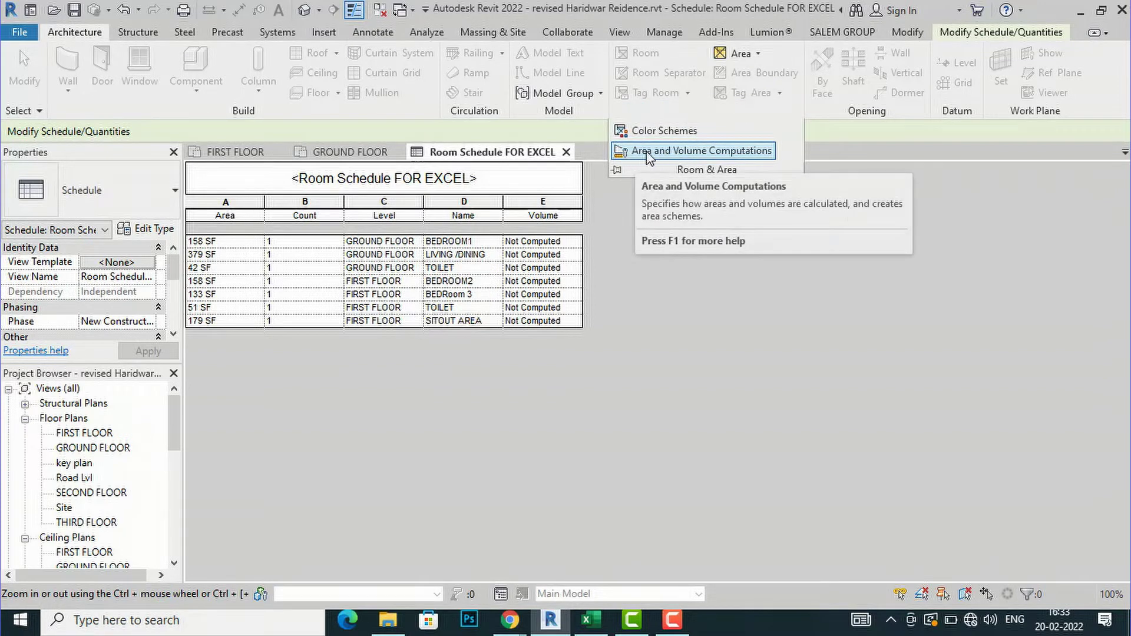
click(762, 150)
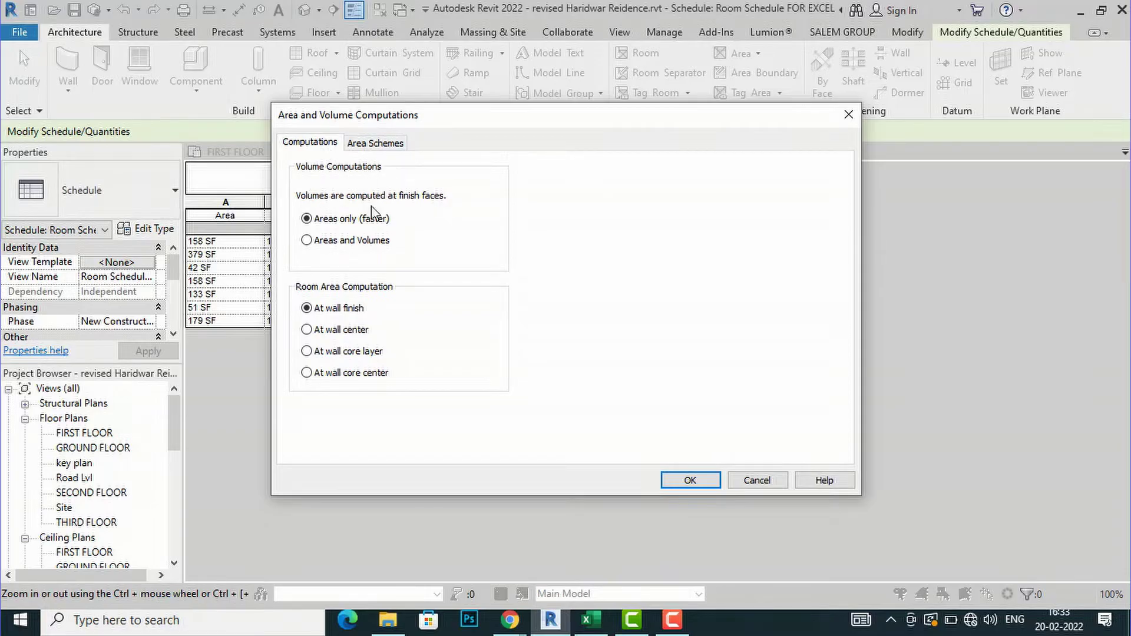
click(307, 241)
click(677, 482)
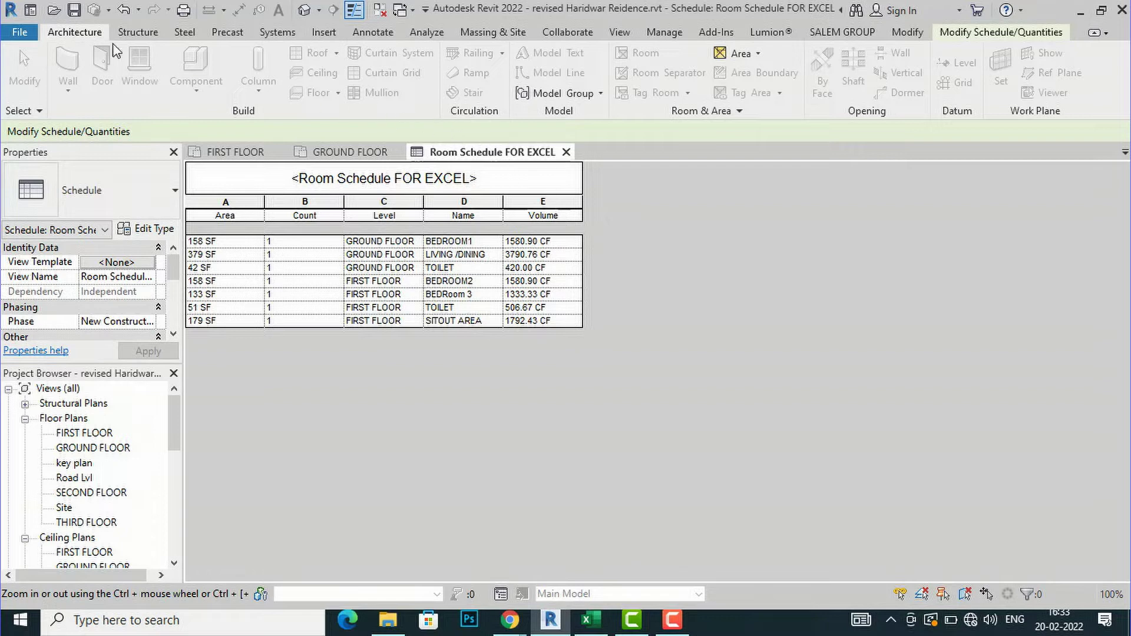
click(18, 33)
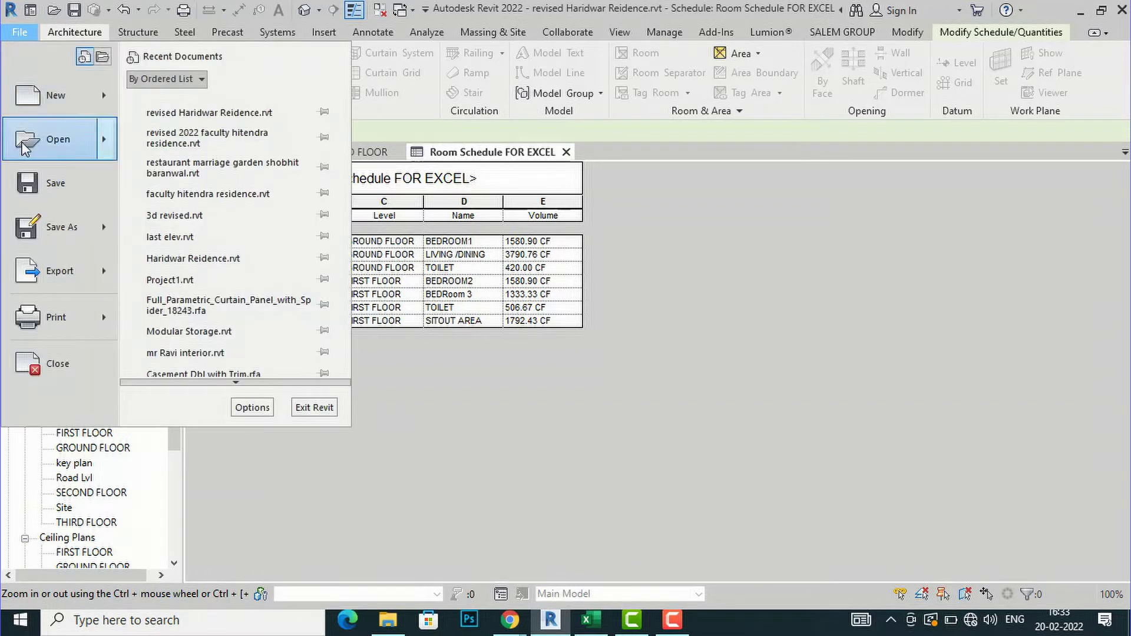
- Begin exporting the current schedule as a report through File > Export > Reports > Schedule
mouse_move(45, 279)
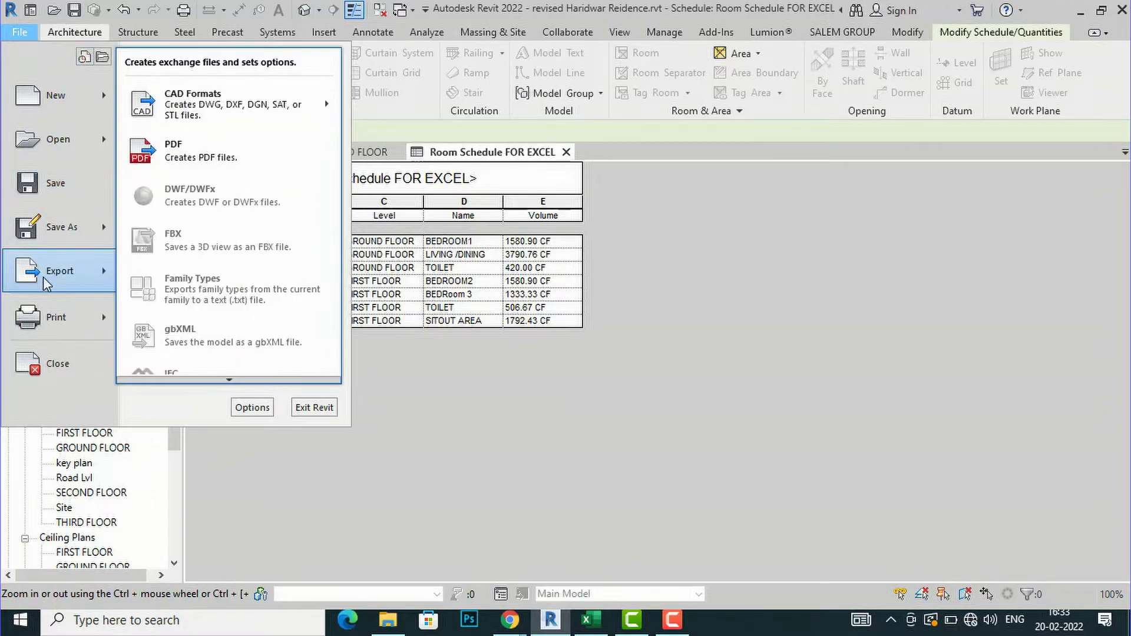
key(Escape)
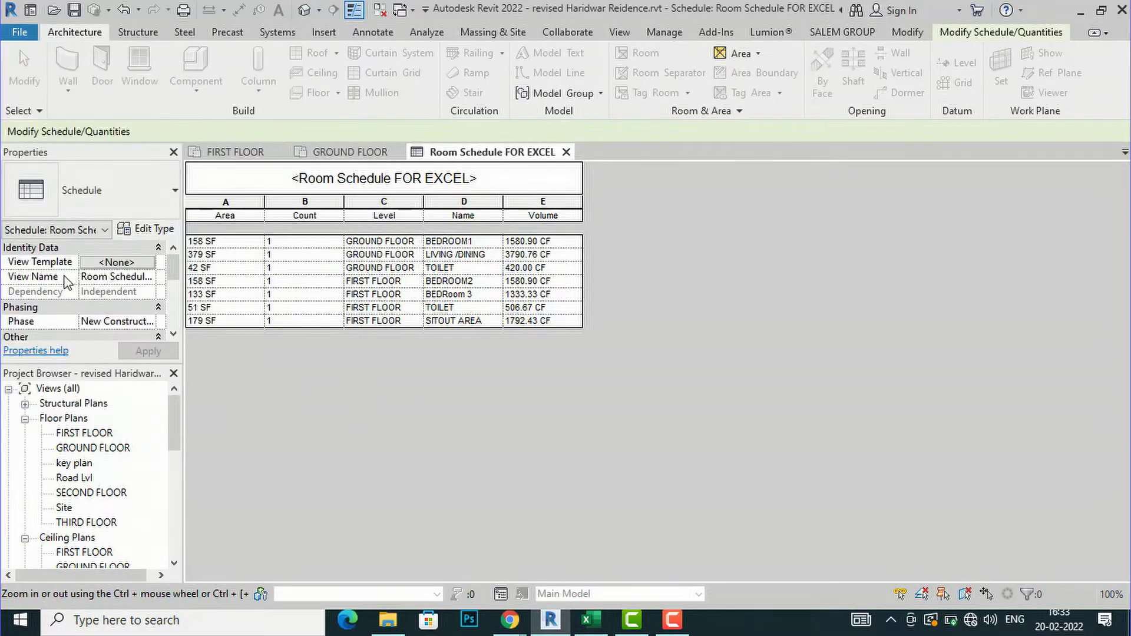
click(19, 32)
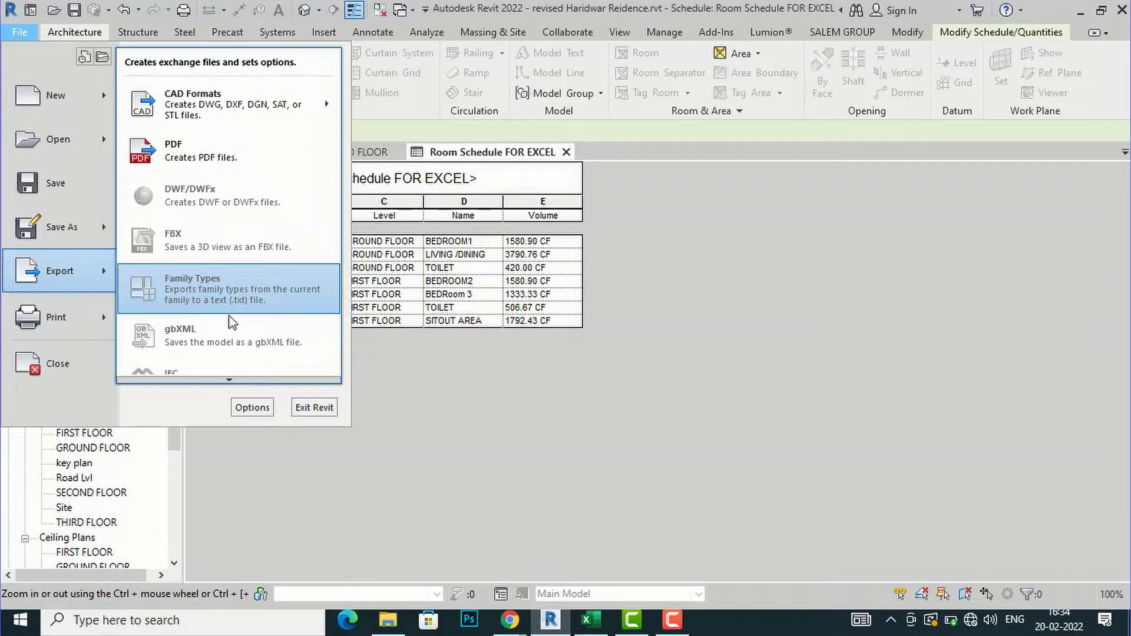
scroll(229, 379, down, 3)
mouse_move(238, 386)
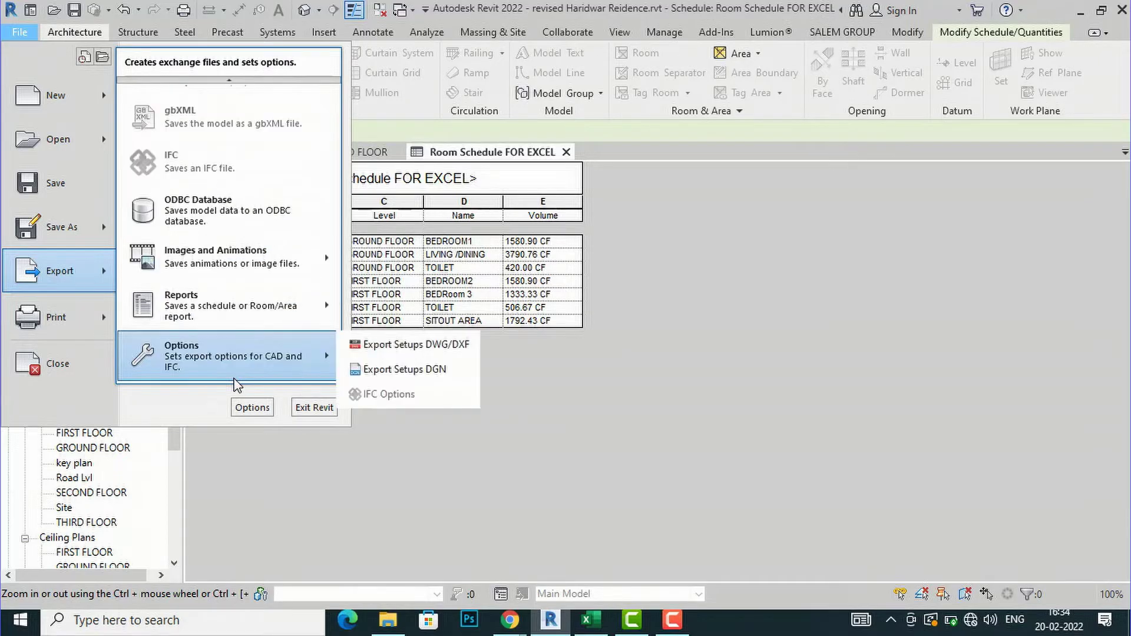
mouse_move(220, 313)
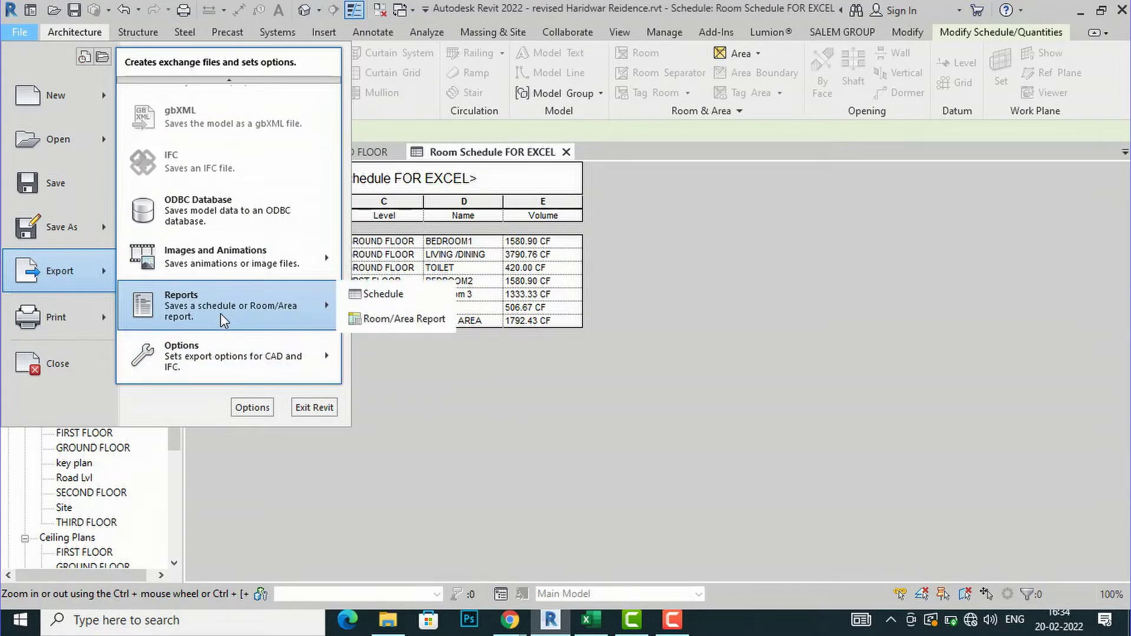
click(366, 295)
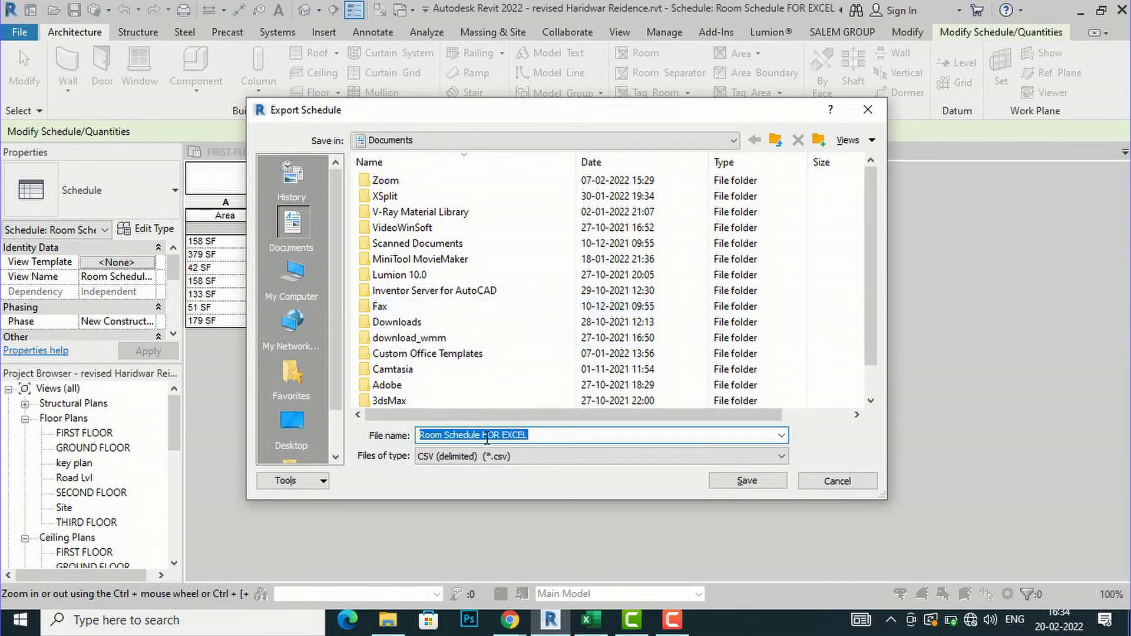
- Save the schedule to the Desktop as a Text (delimited) .txt file using the tab delimiter
click(309, 423)
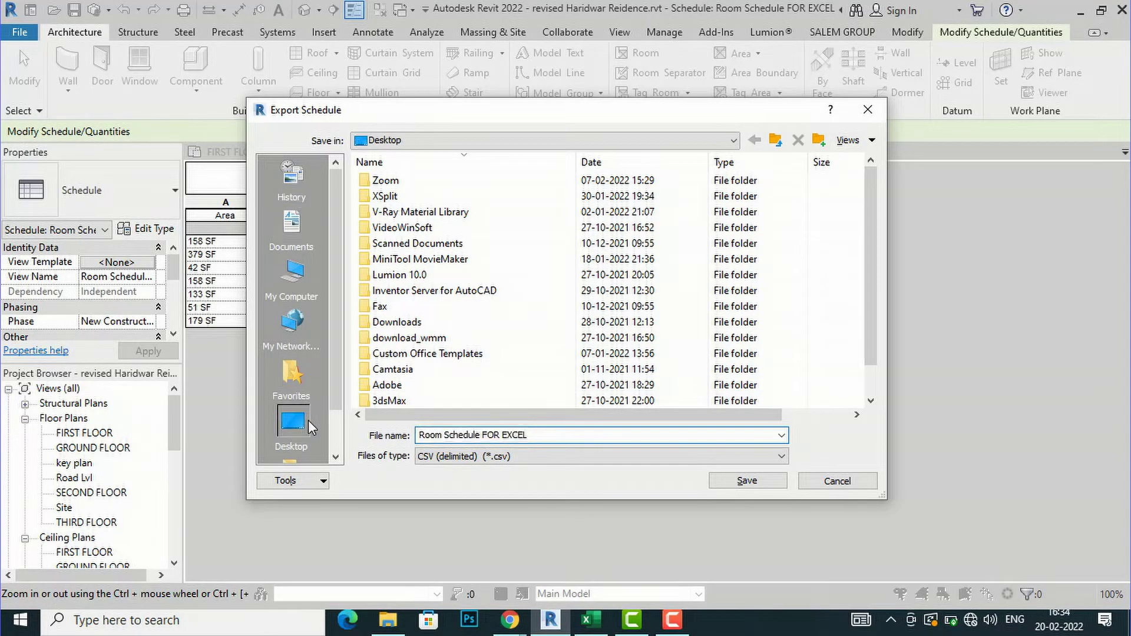
click(470, 437)
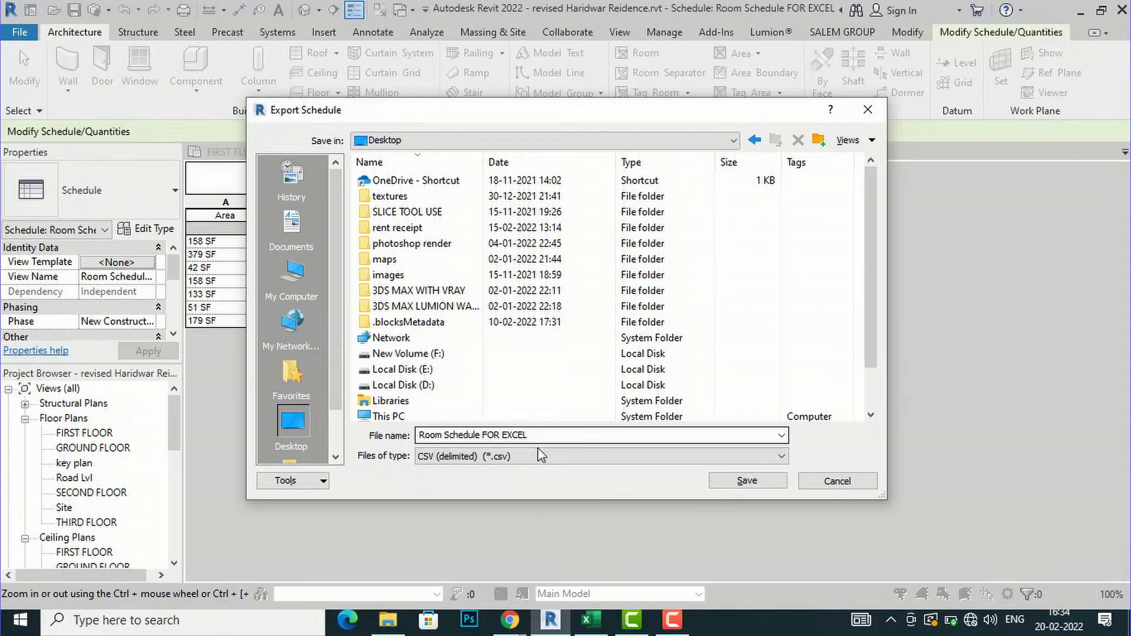
click(615, 460)
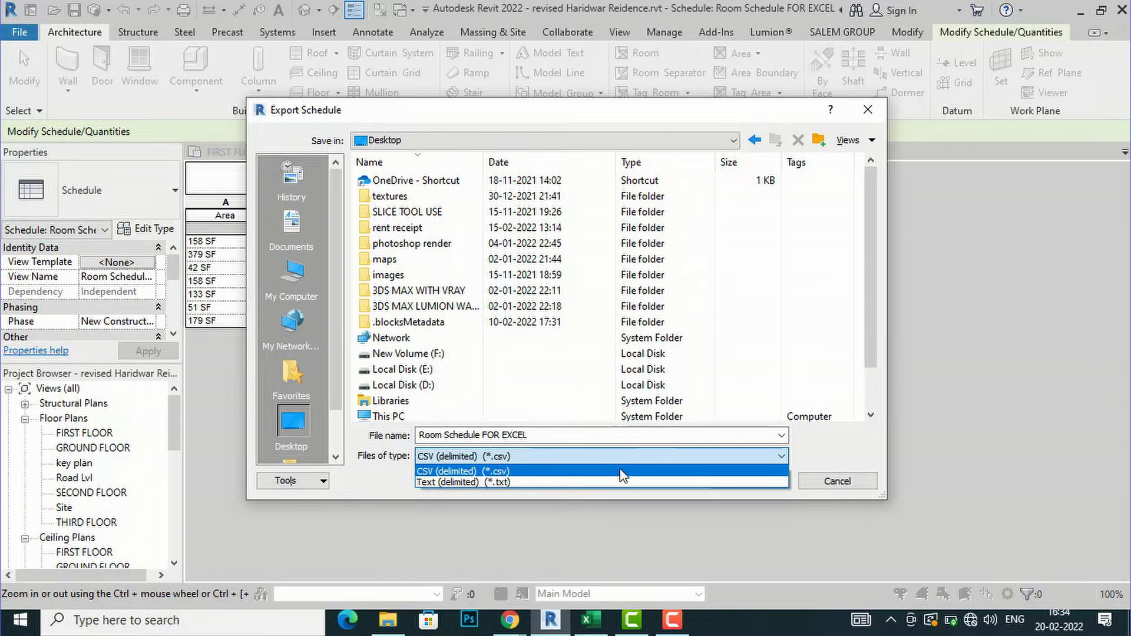
click(614, 481)
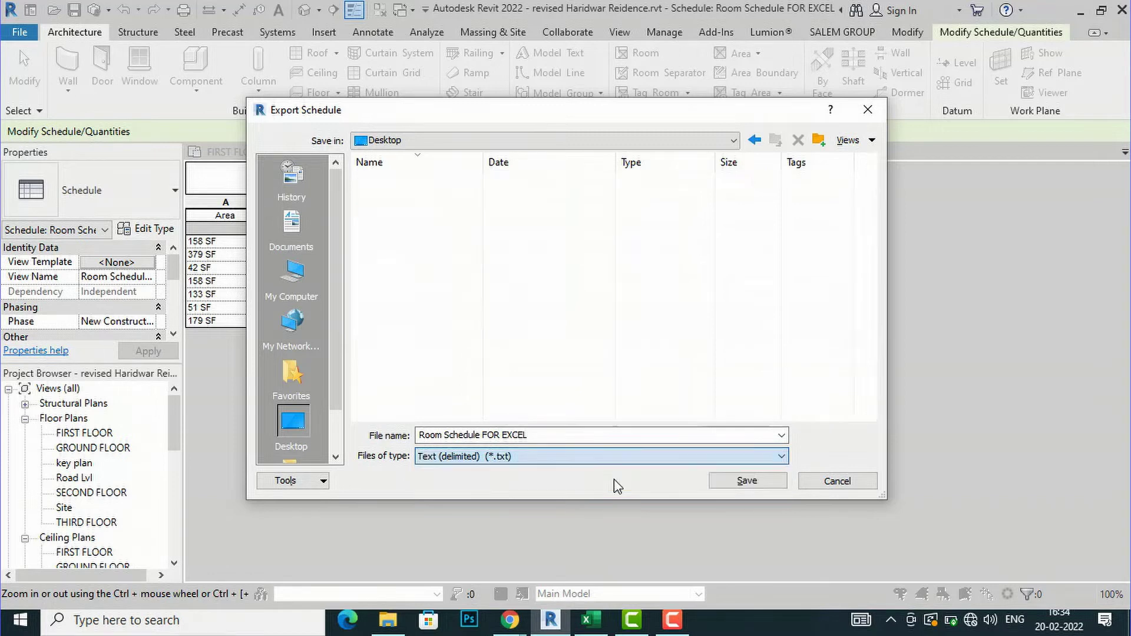
click(728, 477)
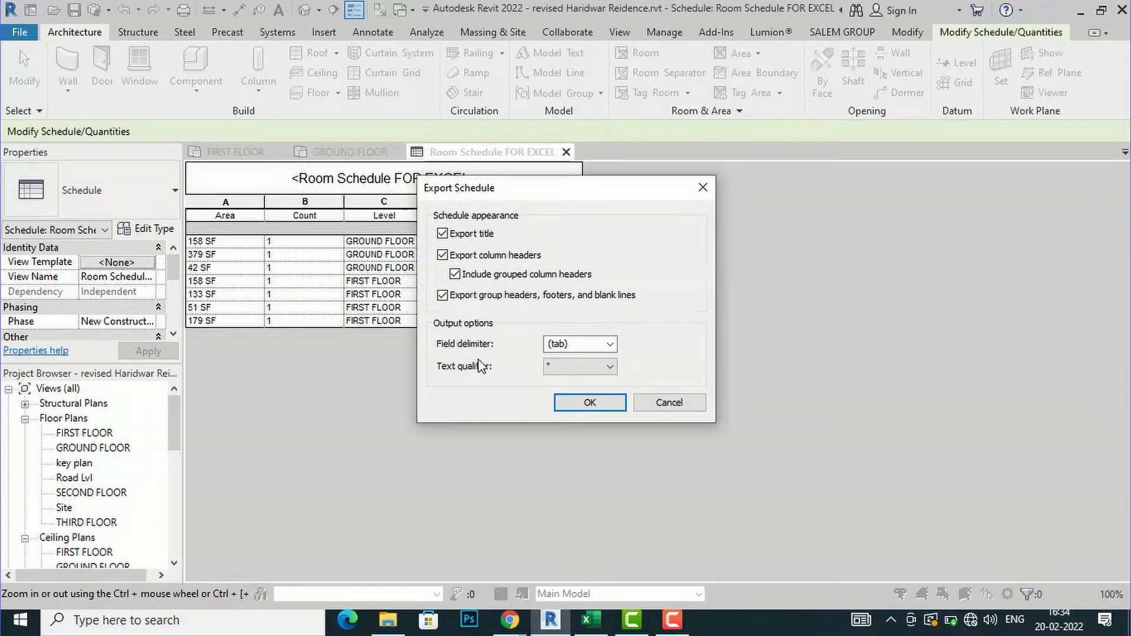
click(568, 406)
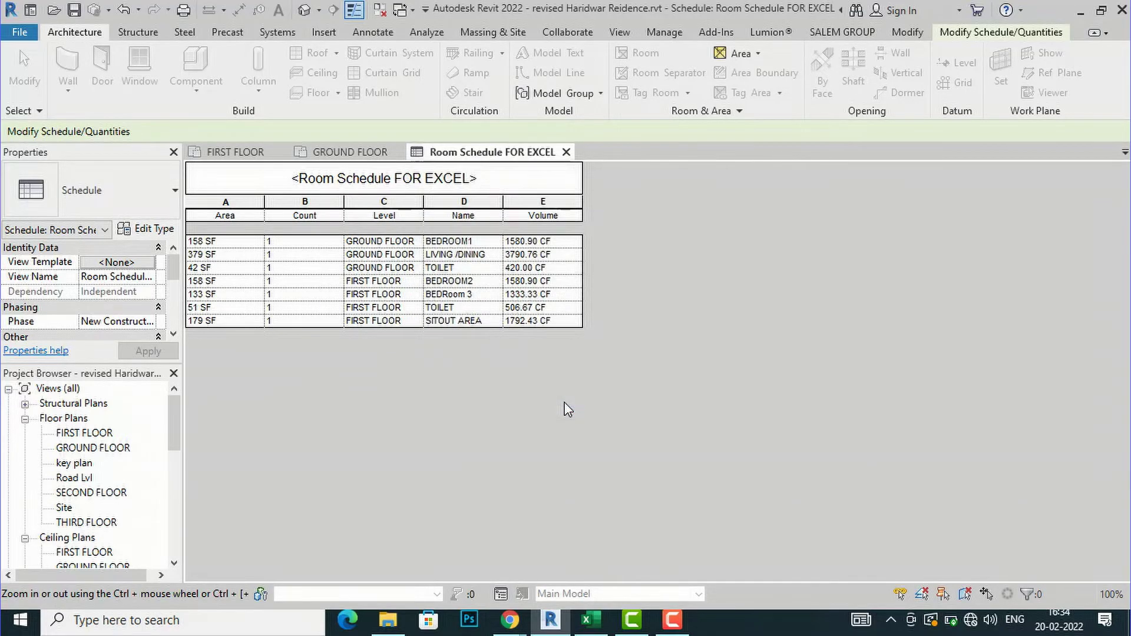
- Minimize Revit, open Room Schedule FOR EXCEL.txt in Notepad, and select all of its text
click(1081, 12)
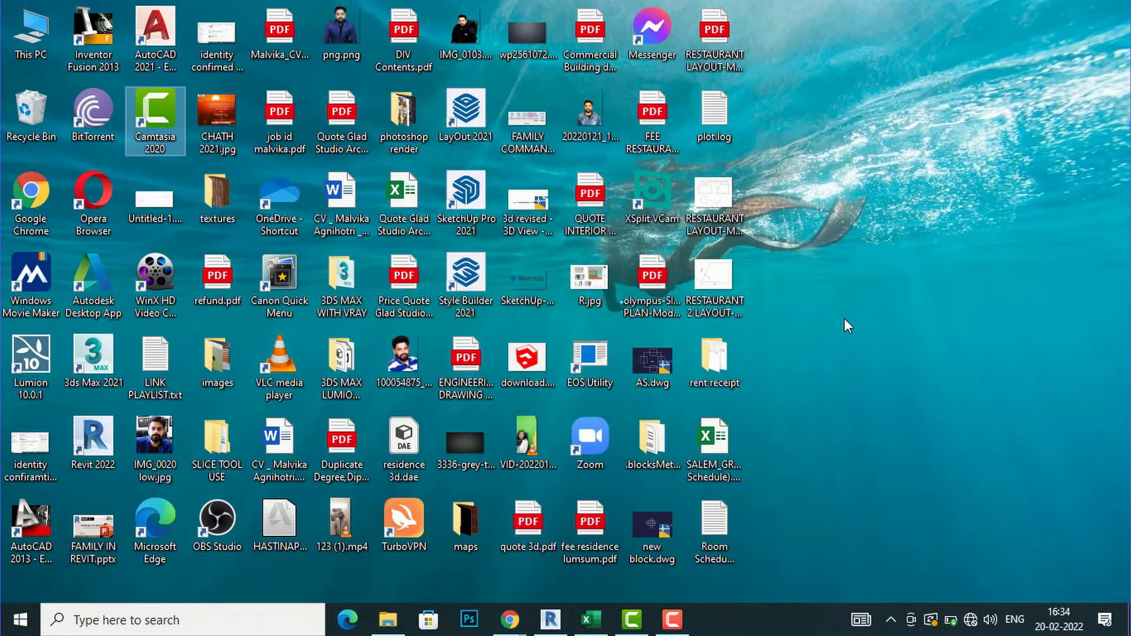
double_click(709, 532)
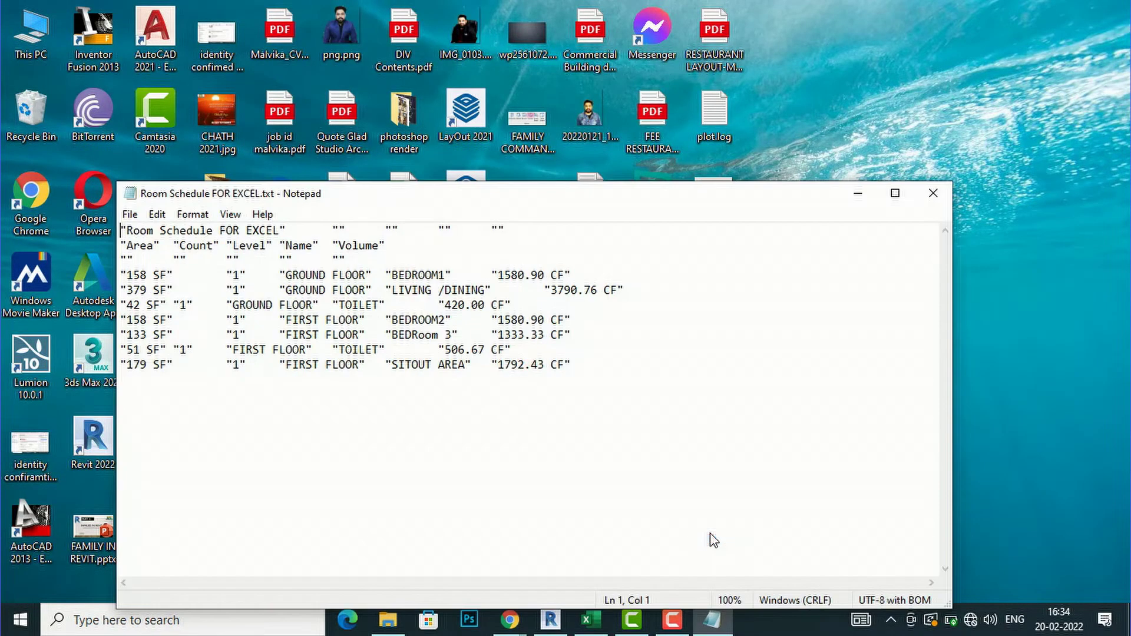
drag(631, 404, 121, 229)
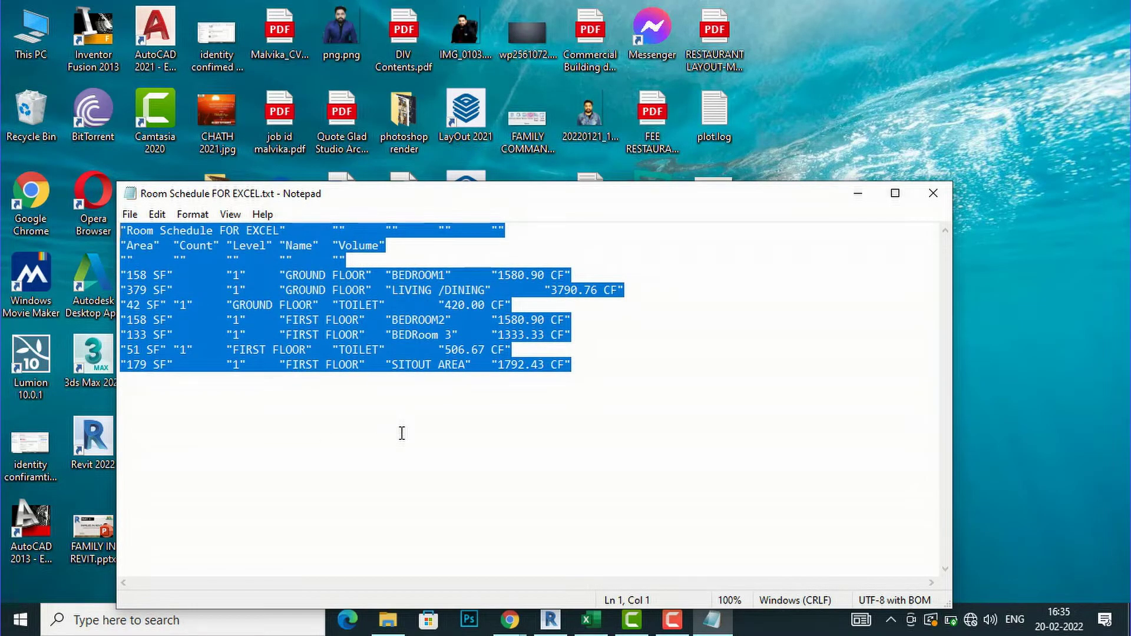
click(590, 620)
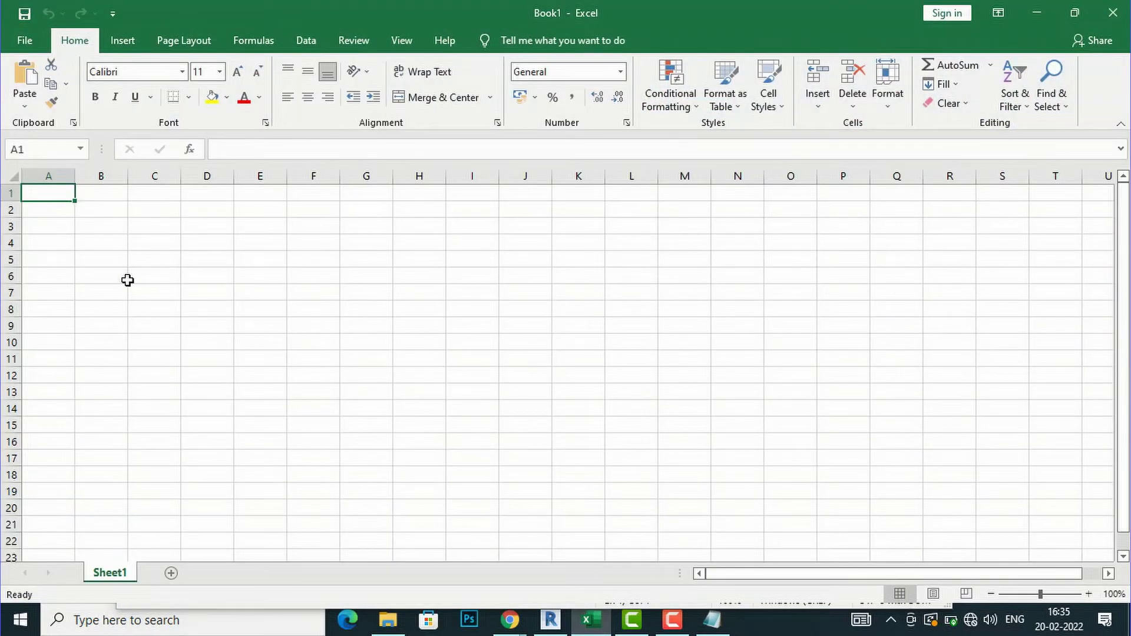
- Paste the schedule text into Book1 at A1 and widen columns A through E to fit their values
key(ctrl+v)
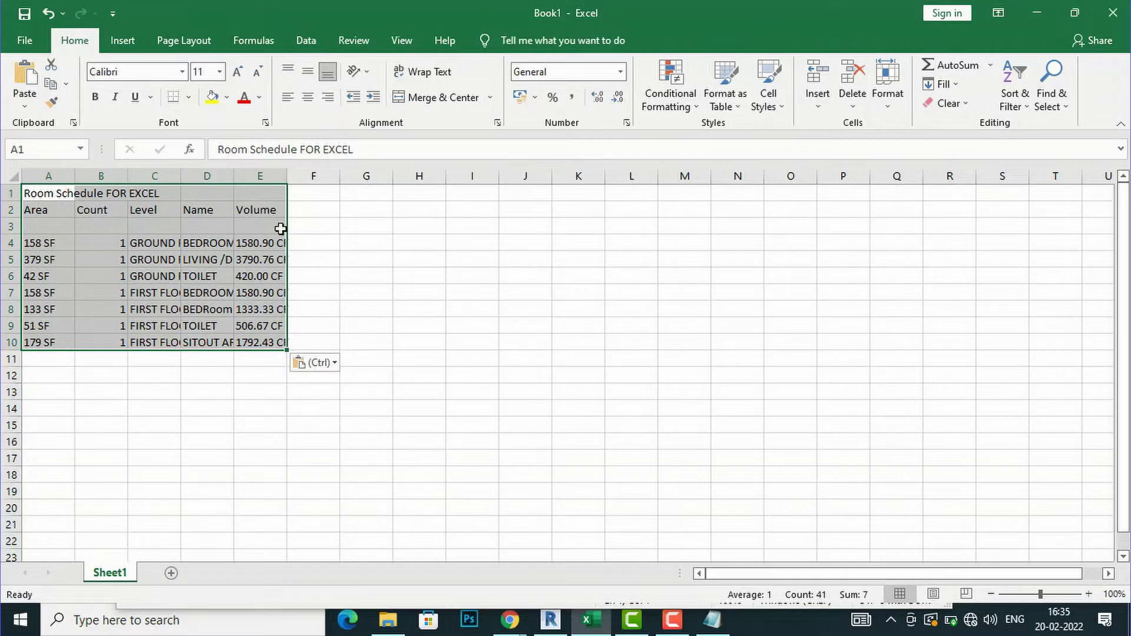
drag(286, 182, 339, 184)
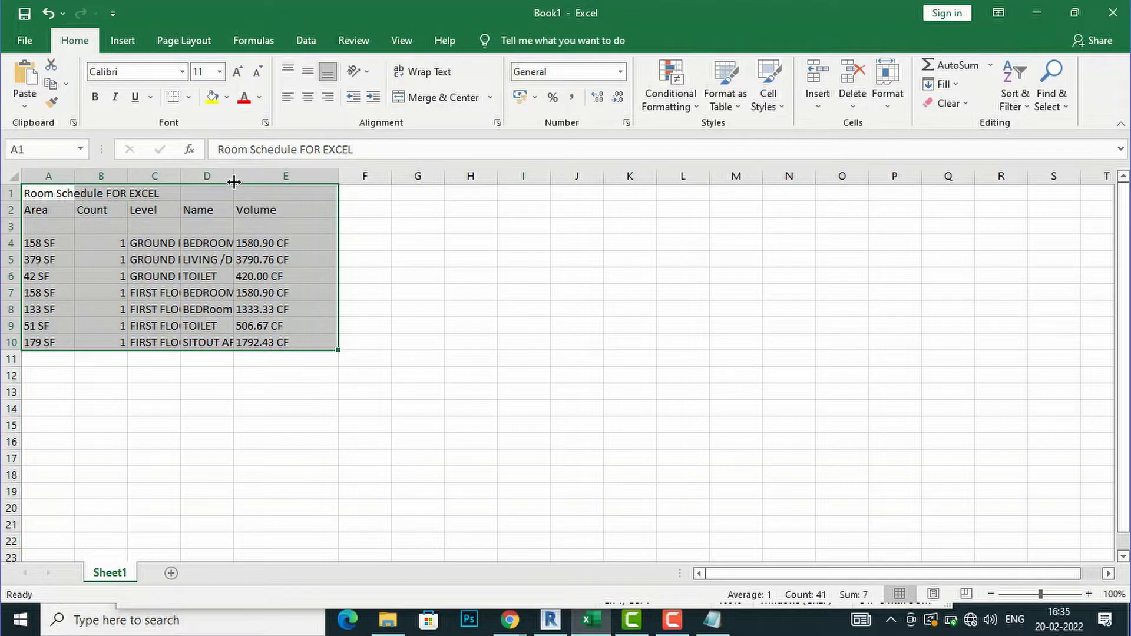
drag(234, 182, 254, 182)
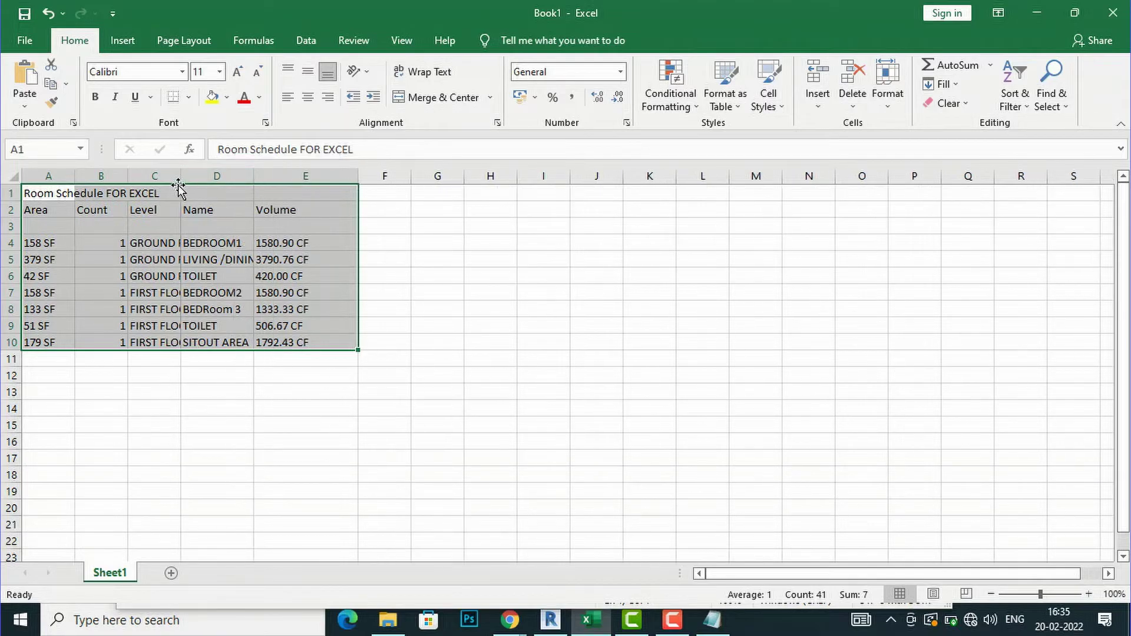
drag(181, 177, 207, 177)
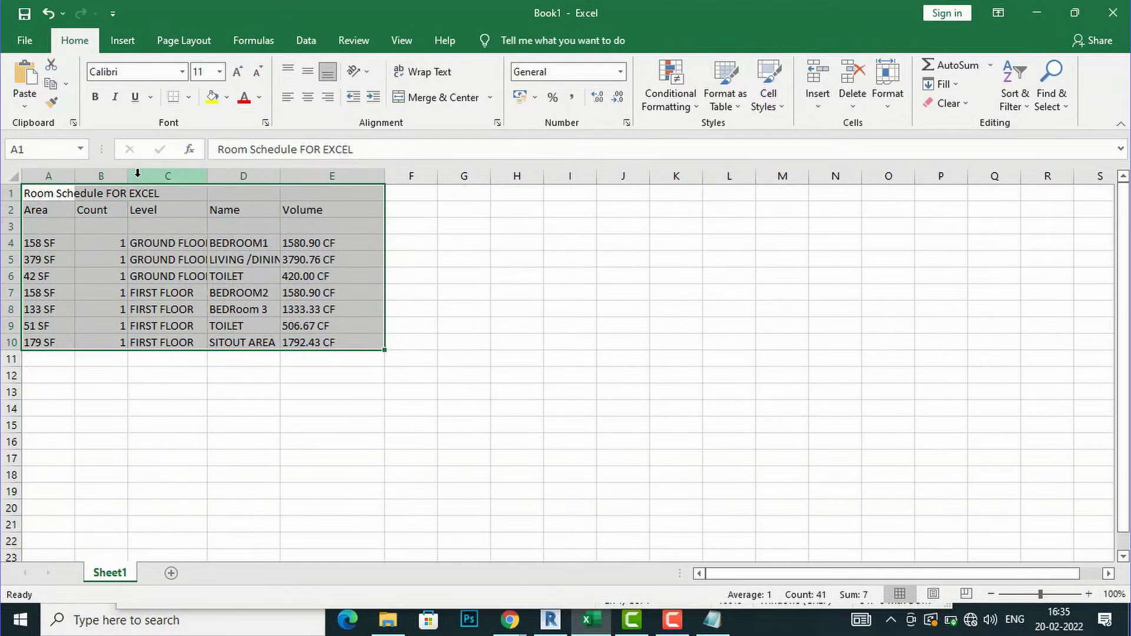
drag(127, 179, 169, 179)
drag(77, 177, 125, 177)
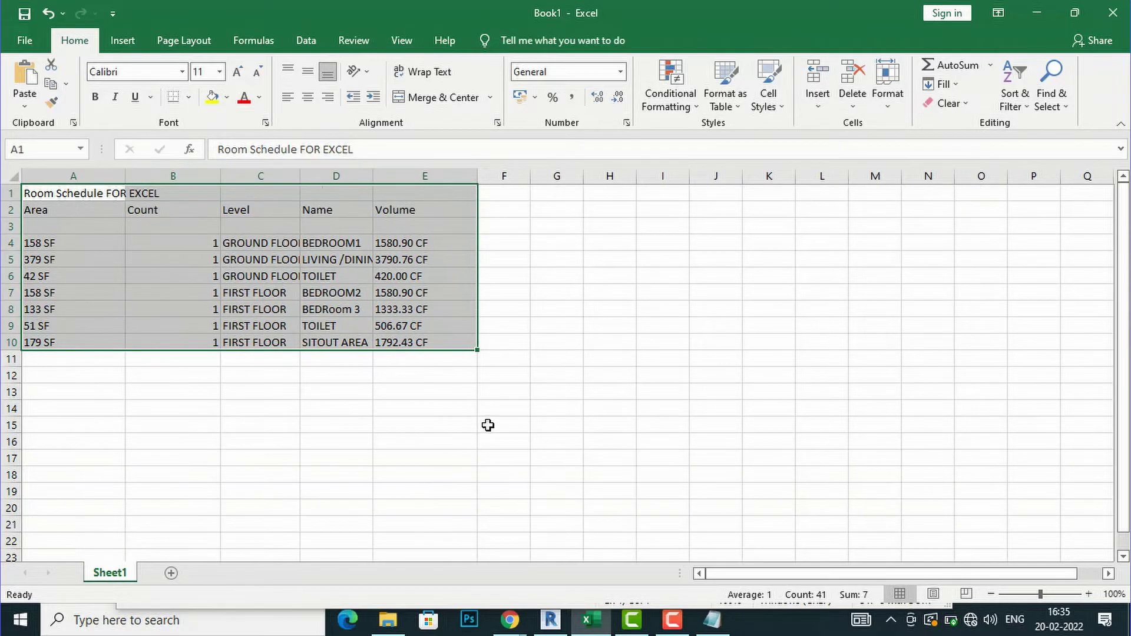
click(504, 411)
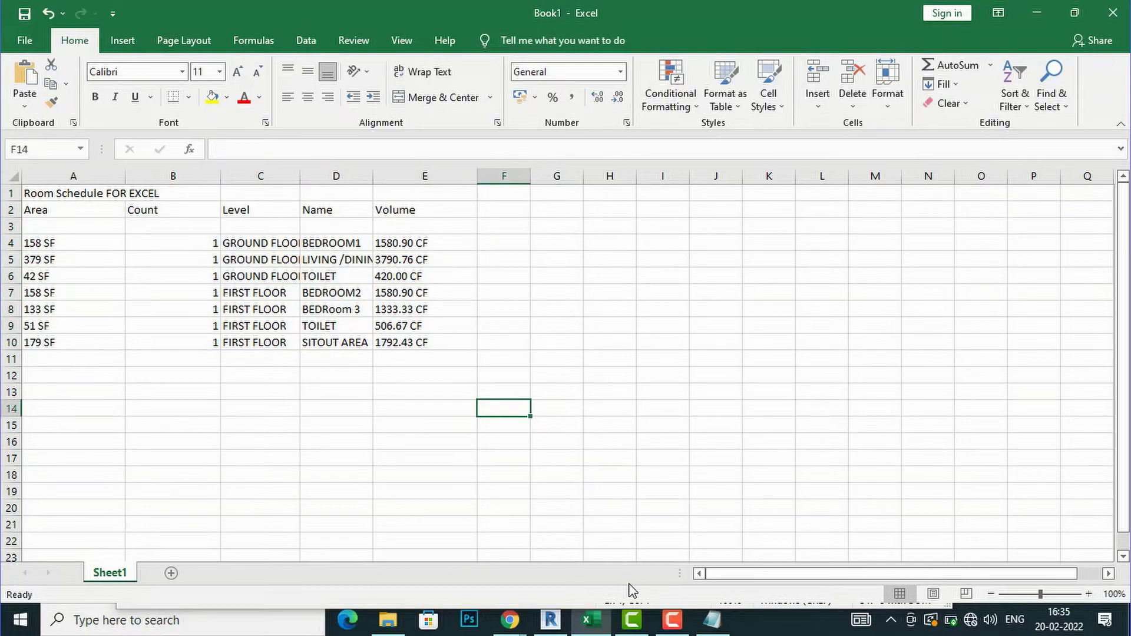
click(509, 623)
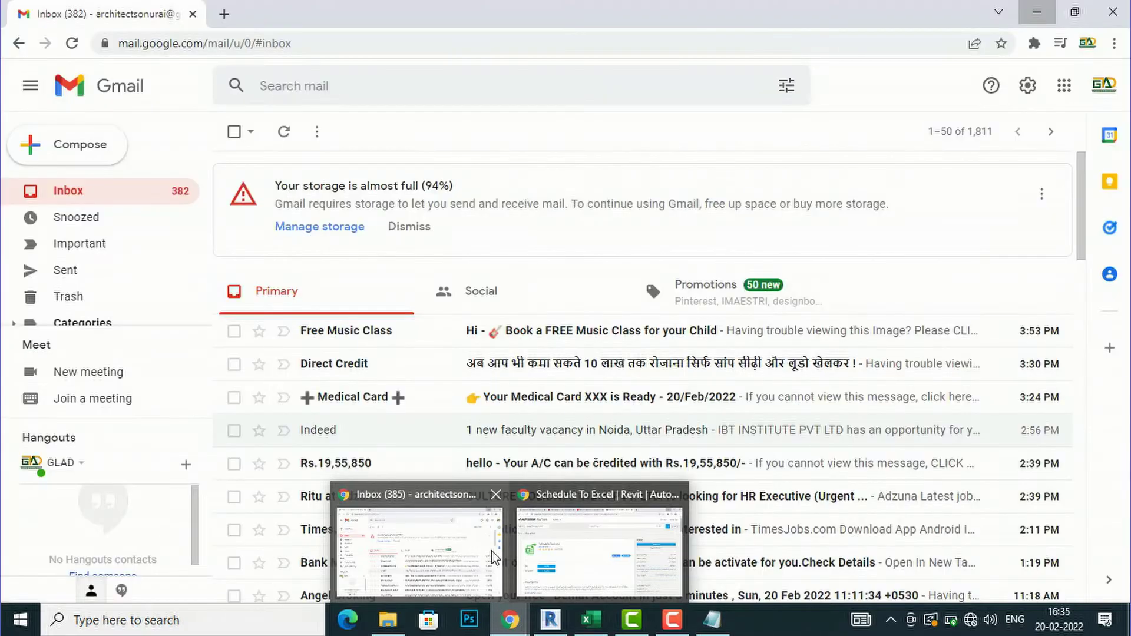
- Search the web for 'revit to excel plugin' and open the Schedule To Excel App Store listing
click(592, 548)
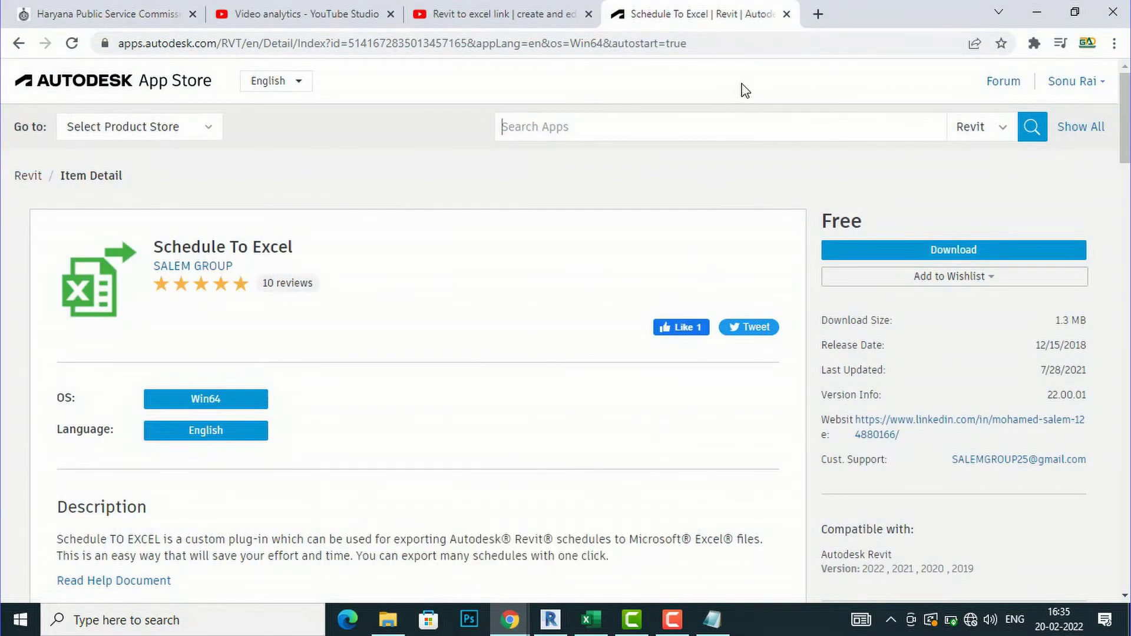
click(818, 13)
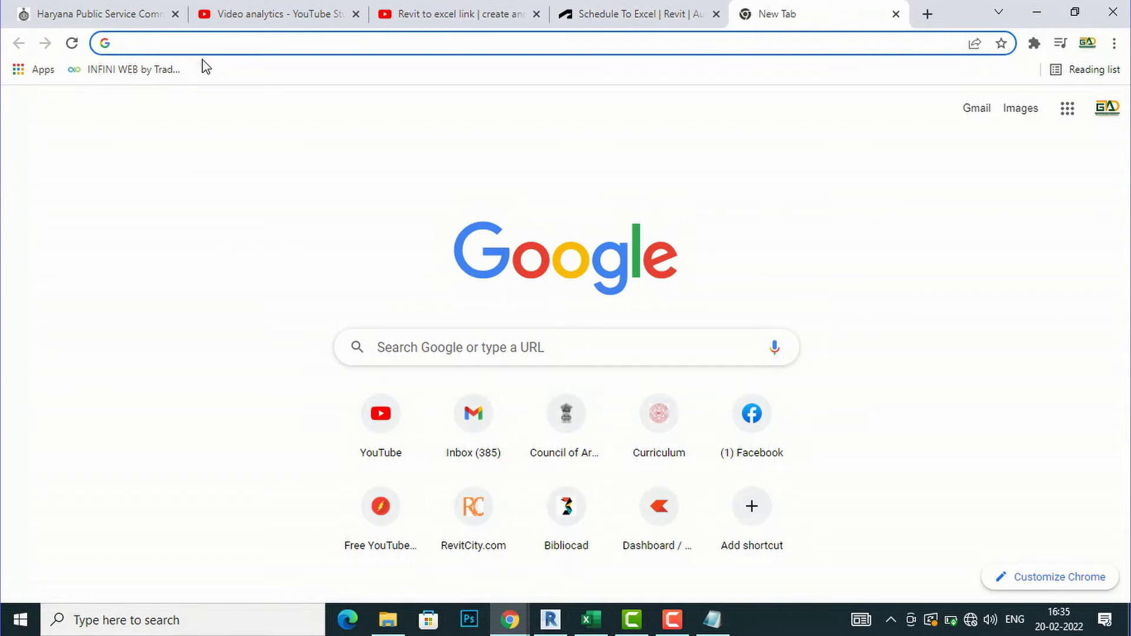
text(revit)
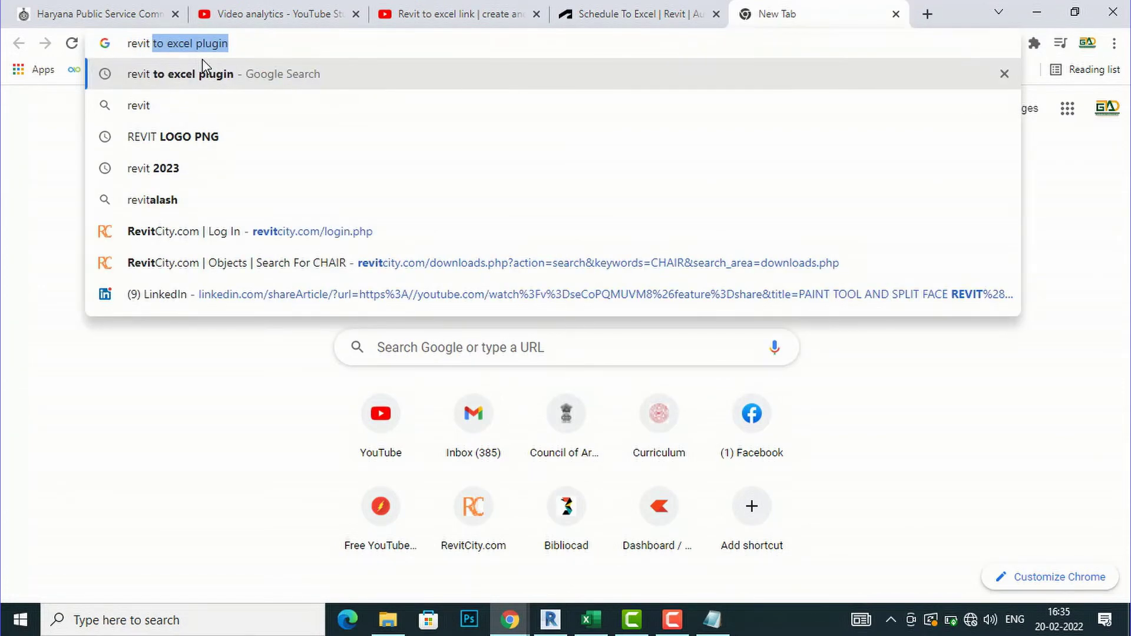
click(208, 70)
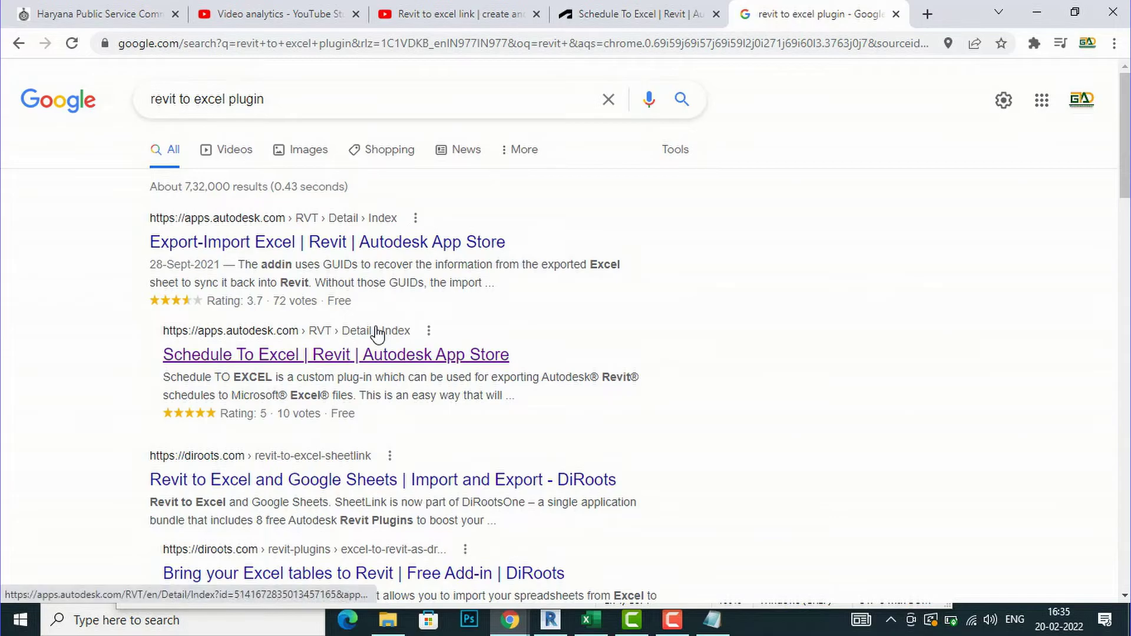
scroll(374, 332, down, 1)
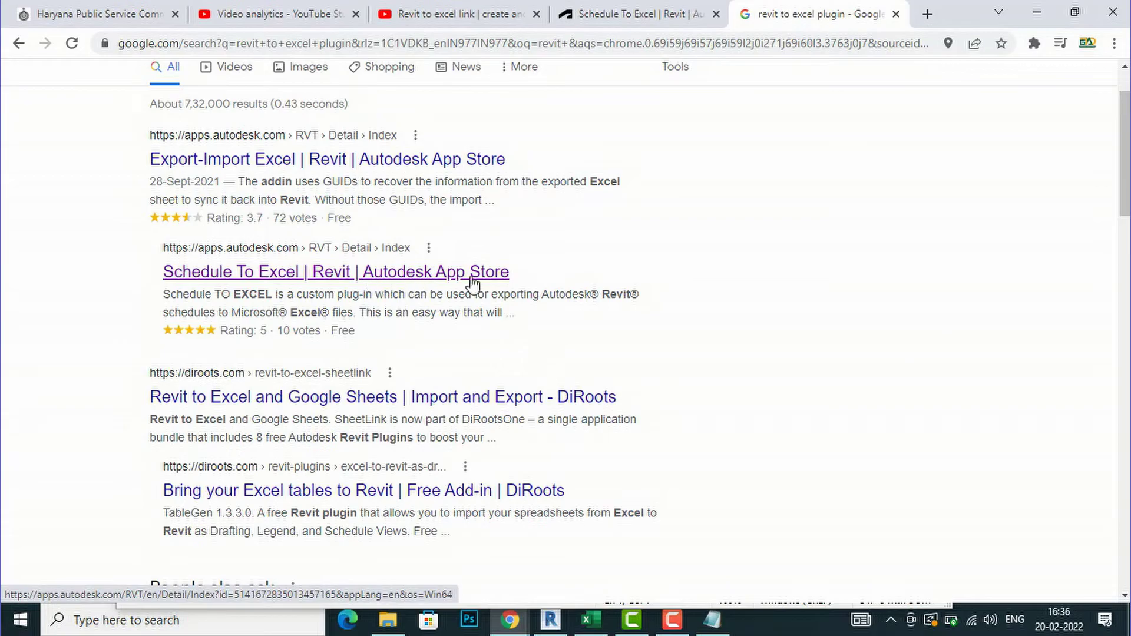
click(270, 274)
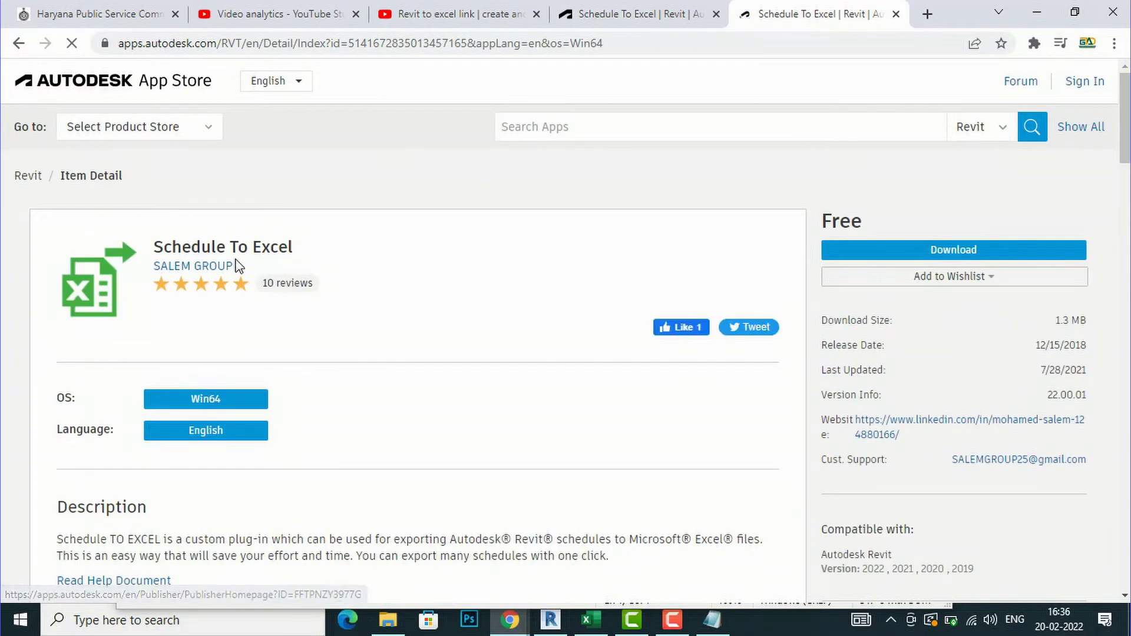
scroll(411, 322, down, 3)
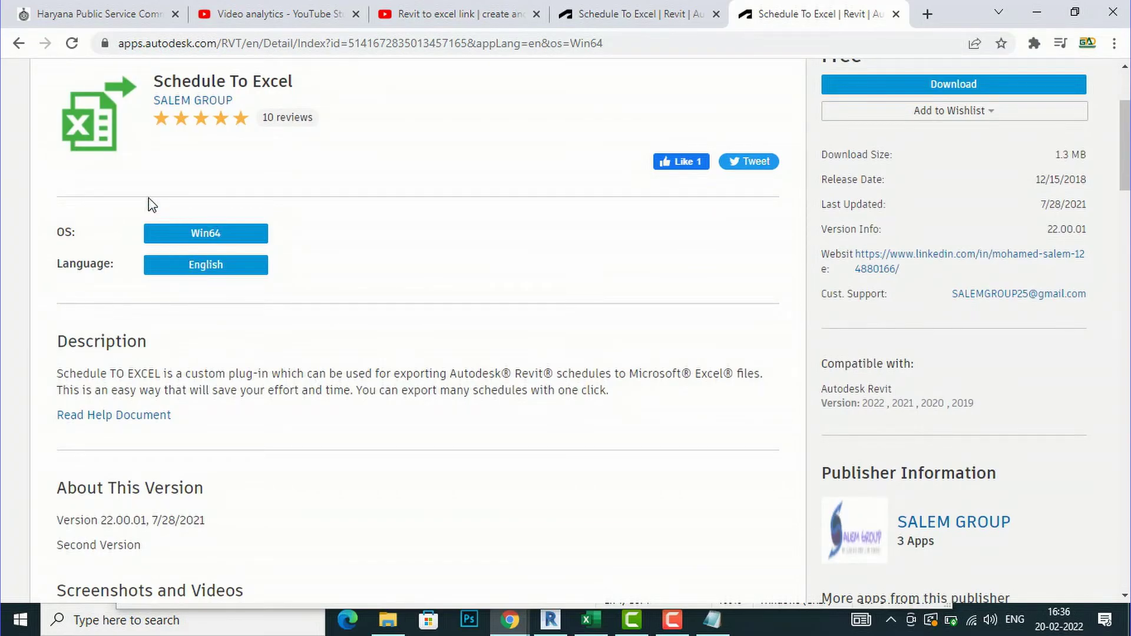
scroll(664, 246, up, 3)
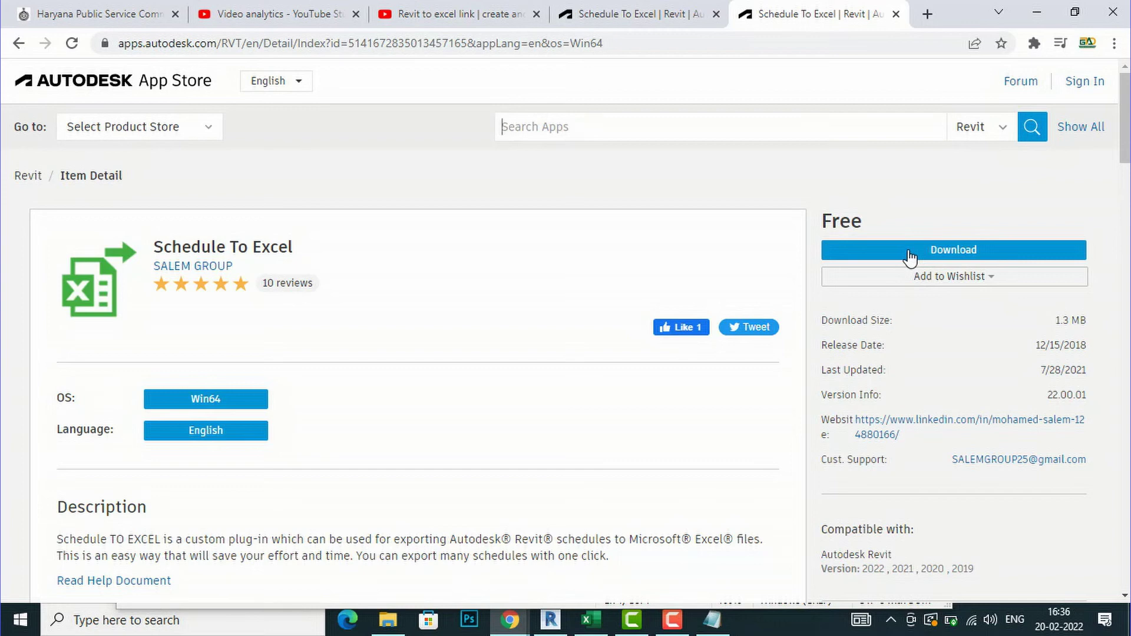
click(911, 253)
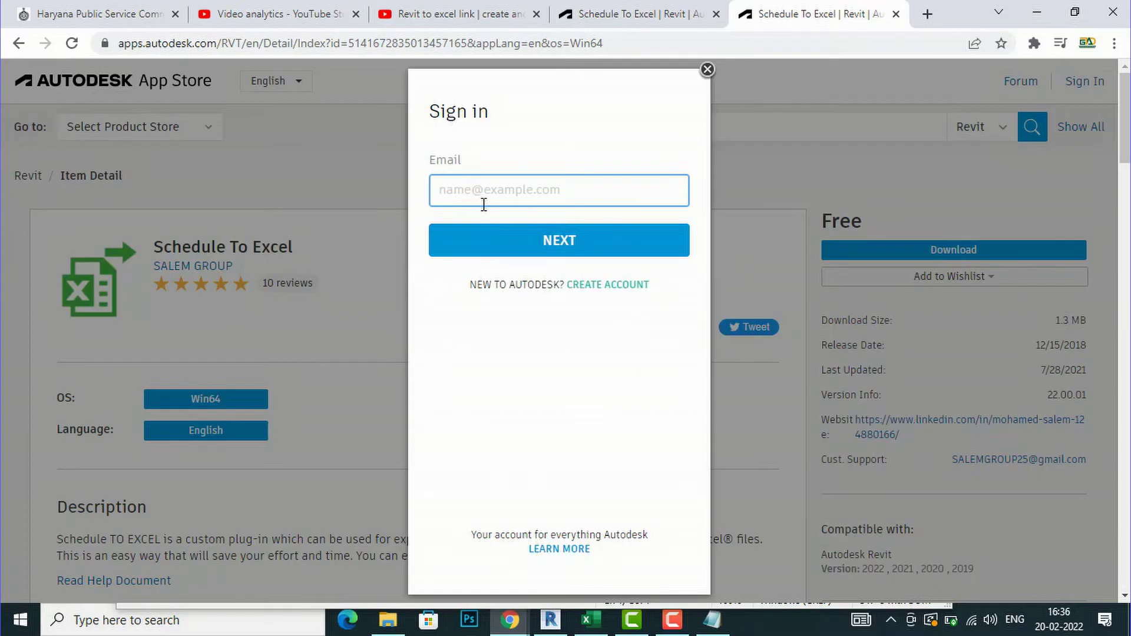
click(708, 70)
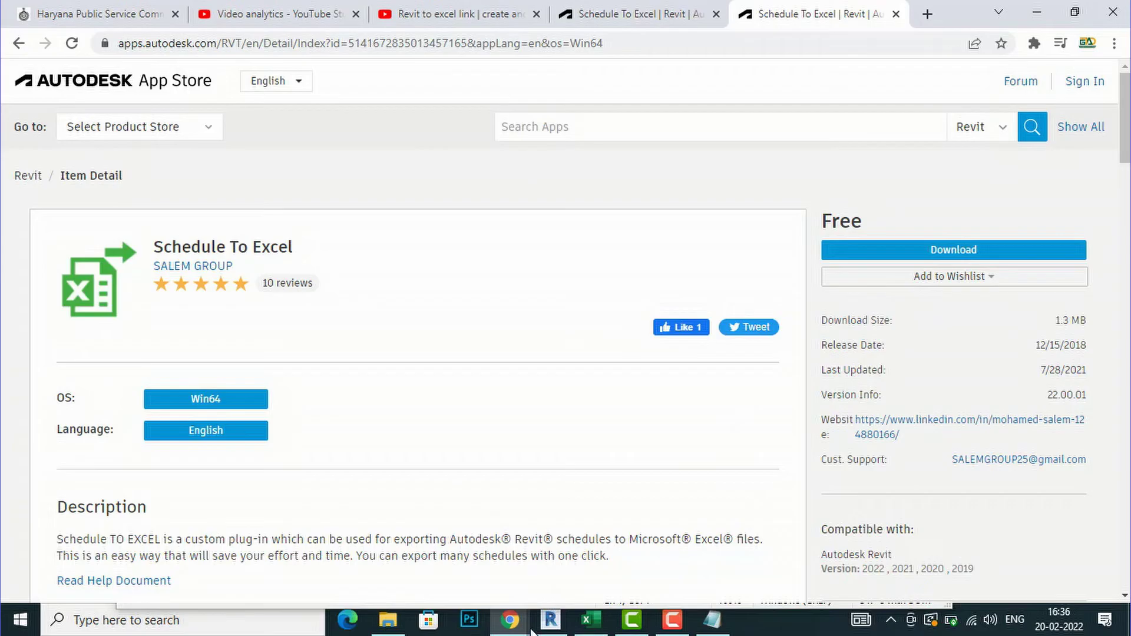
mouse_move(560, 629)
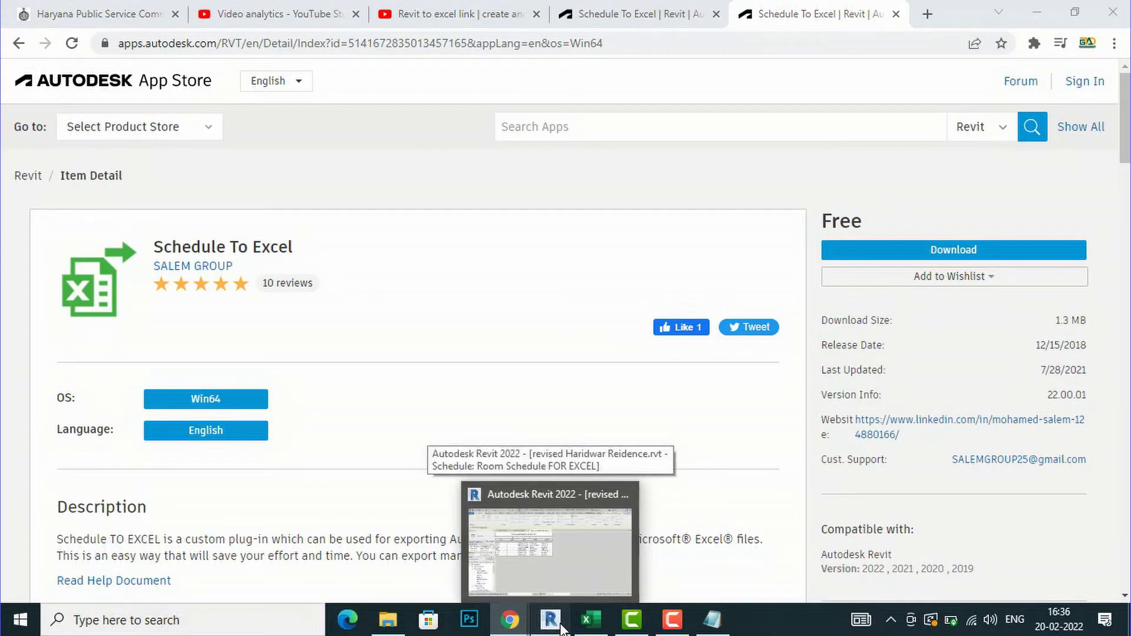
- Back in Revit, open the SALEM GROUP tab's To Excel export window
click(550, 554)
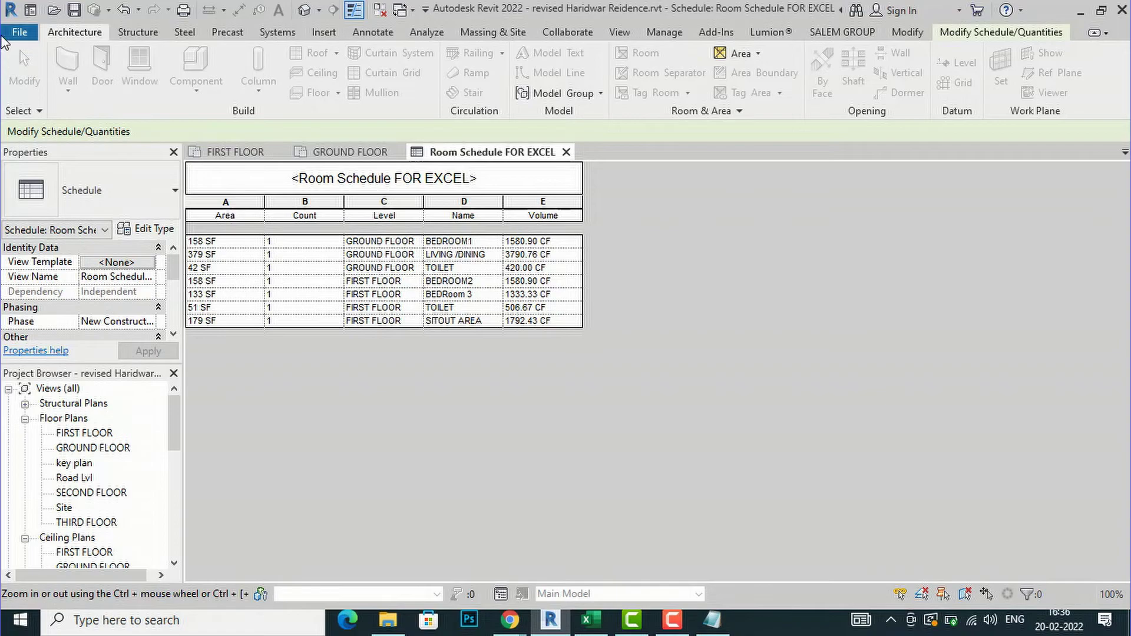
click(840, 33)
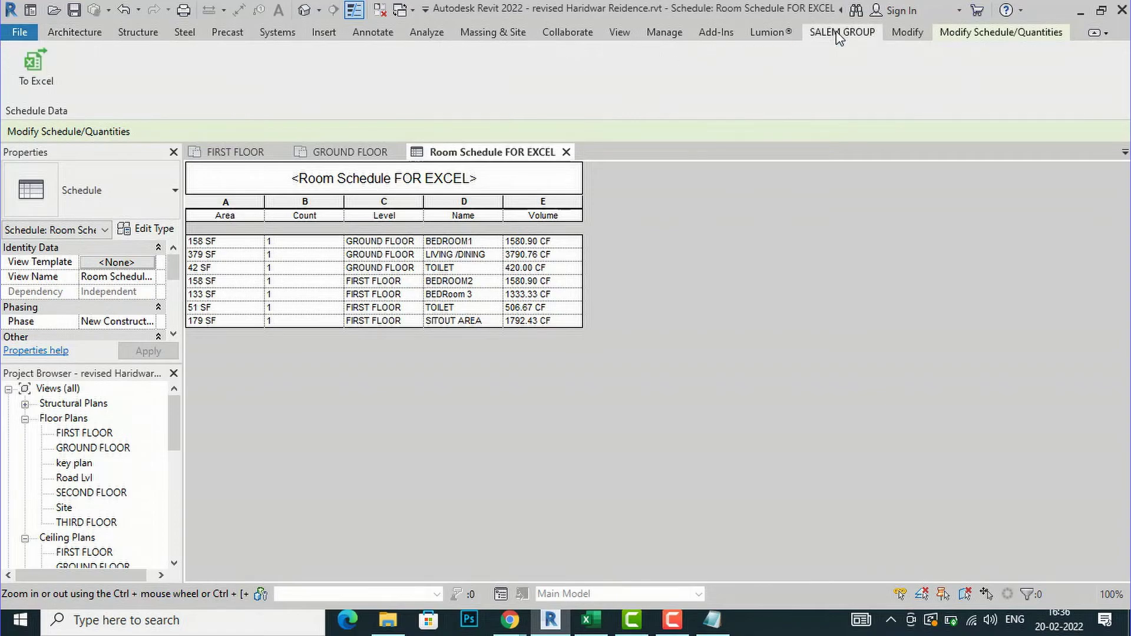
click(38, 88)
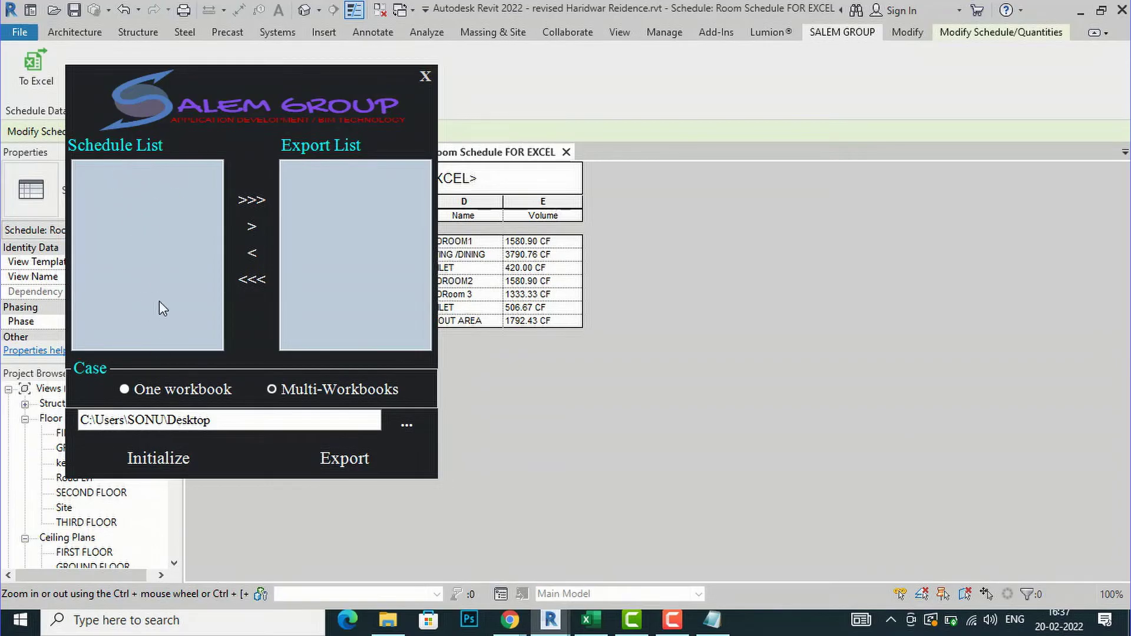
- Load the schedules, add Room Schedule FOR EXCEL to the Export List and export it
click(171, 466)
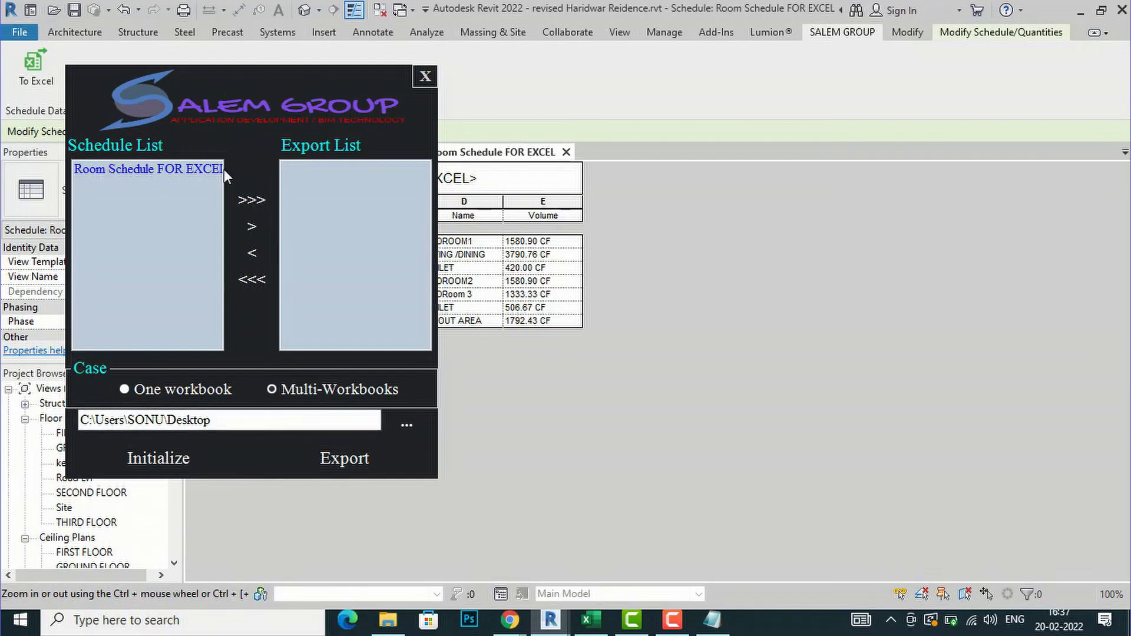
click(152, 171)
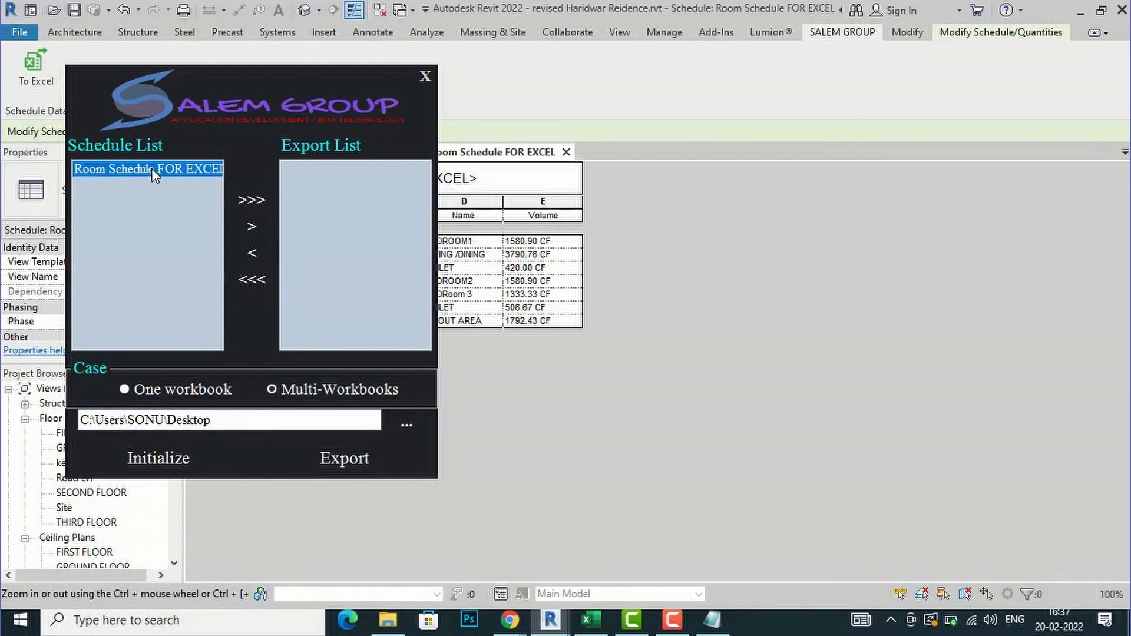
click(248, 230)
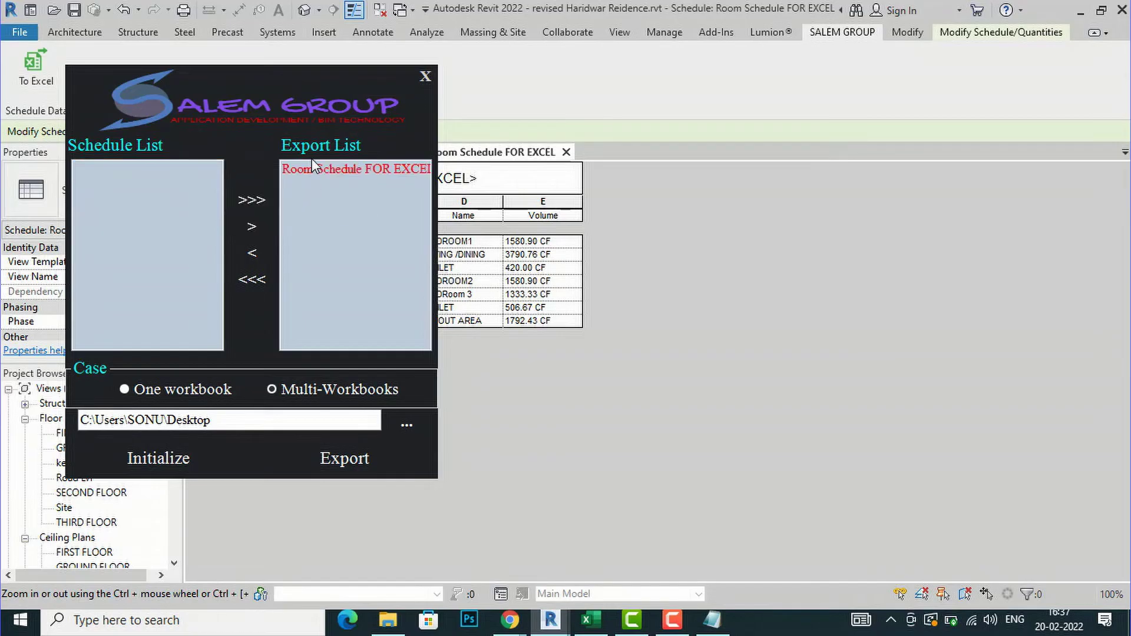
click(357, 465)
click(1079, 11)
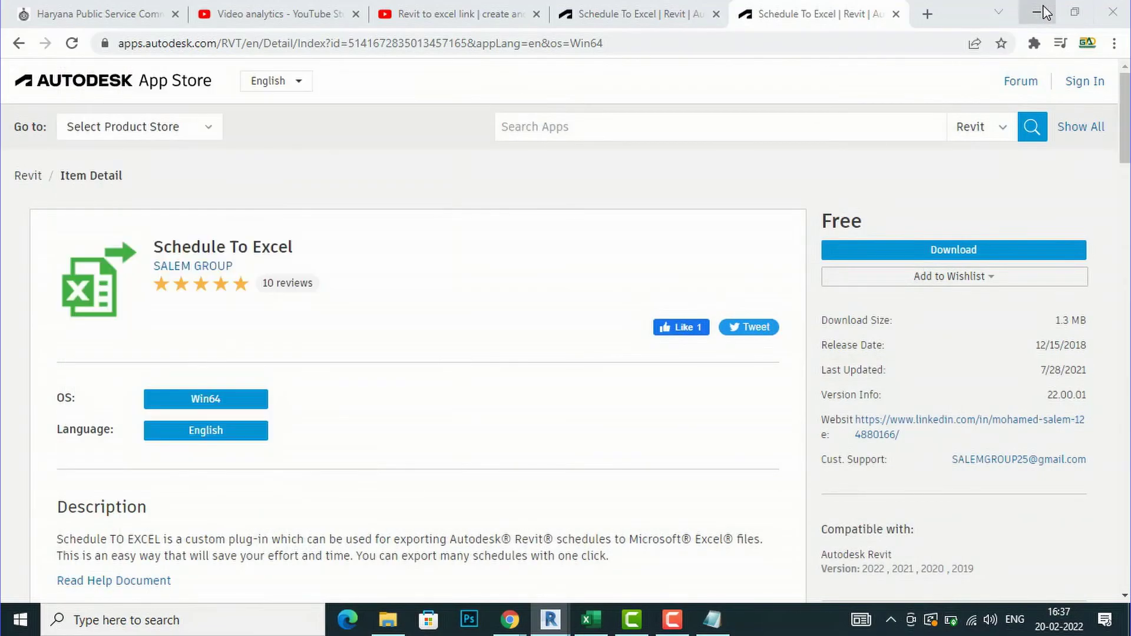
- Close Notepad and the leftover export window, minimise Chrome and Excel, then open SALEM_GROUP(Room Schedule).xlsx from the desktop
click(1040, 12)
click(424, 77)
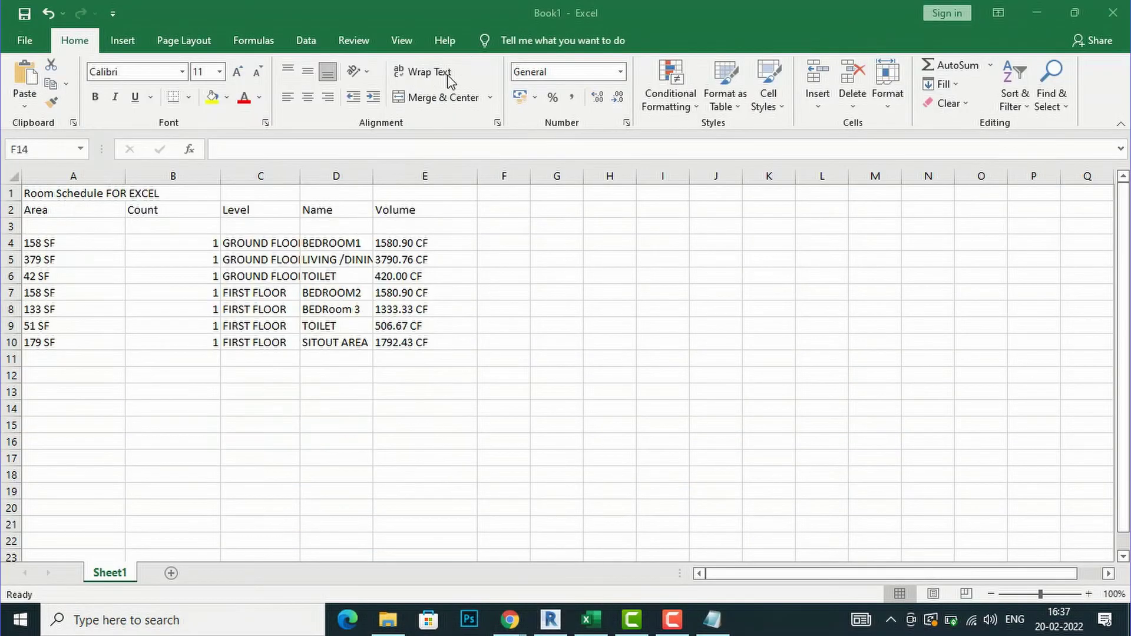
click(1038, 11)
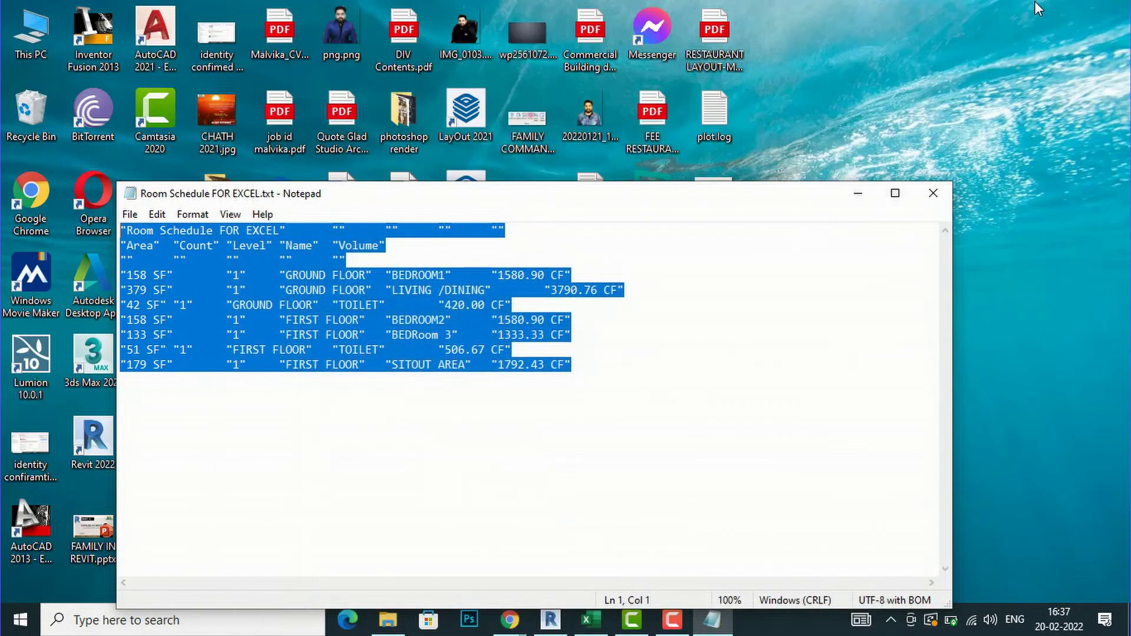
click(938, 197)
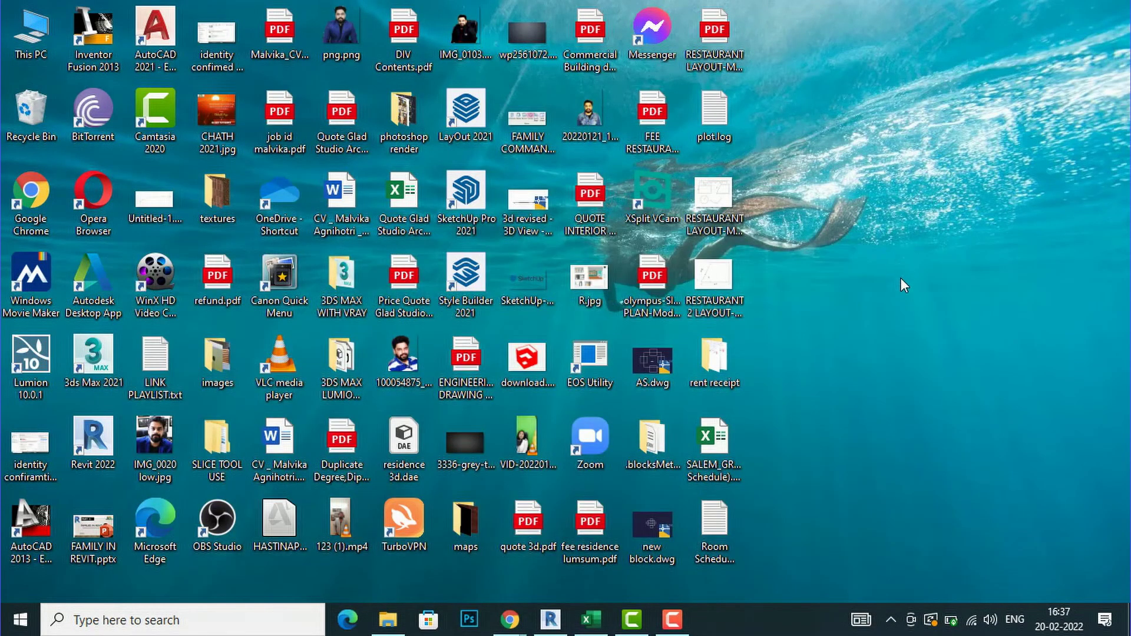
double_click(715, 469)
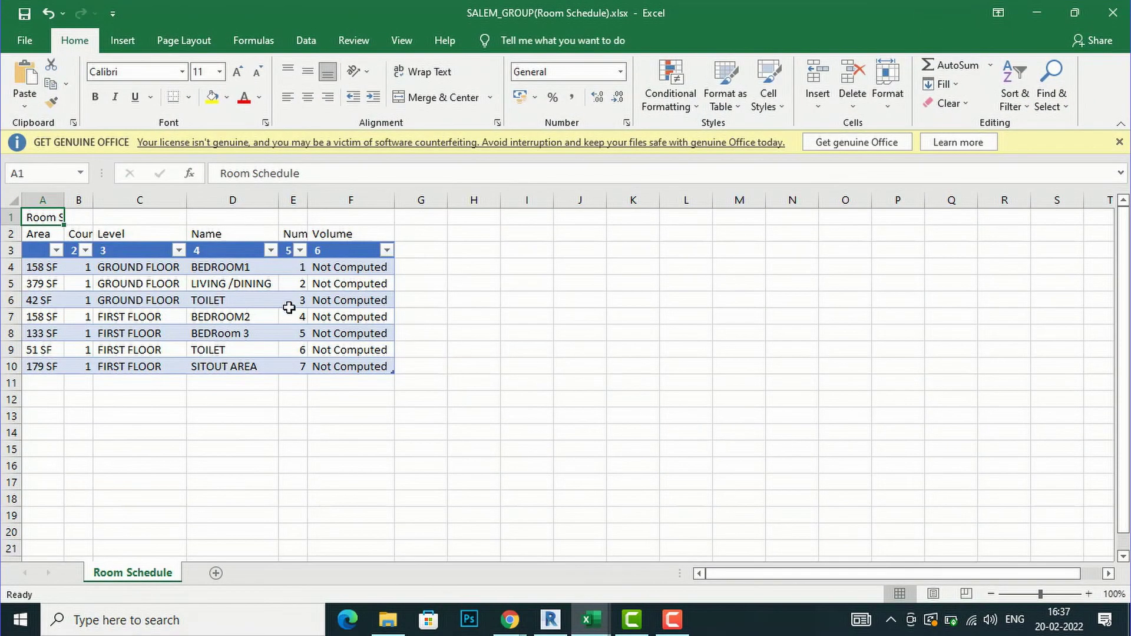
- Dismiss the genuine Office banner and widen the Number and Volume columns of the workbook
click(1119, 142)
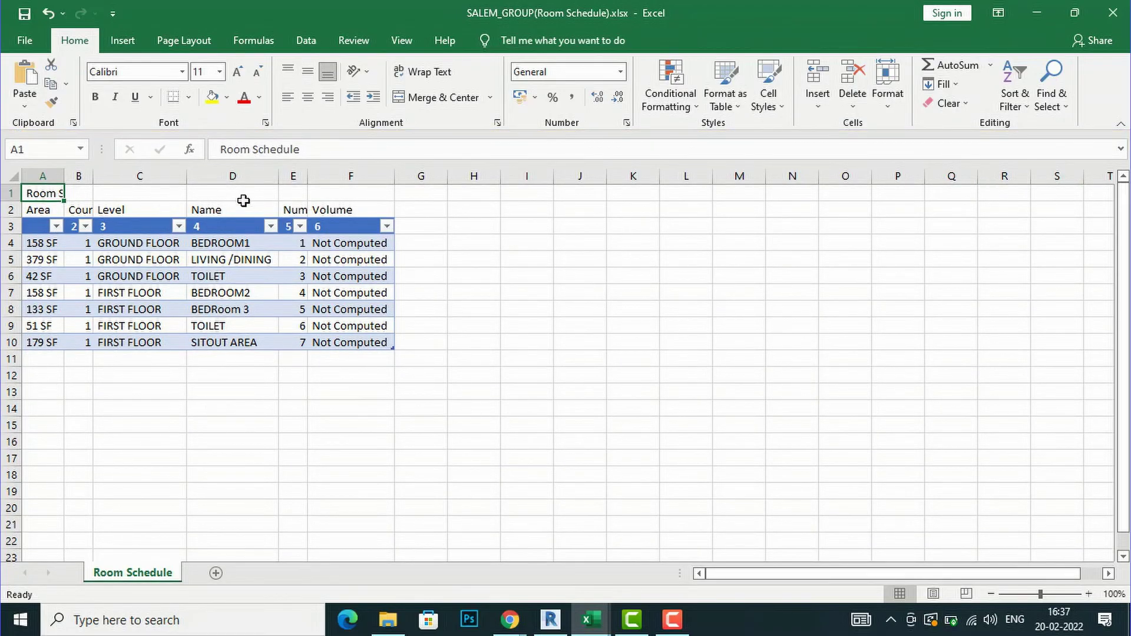
drag(395, 177, 422, 175)
drag(307, 175, 341, 175)
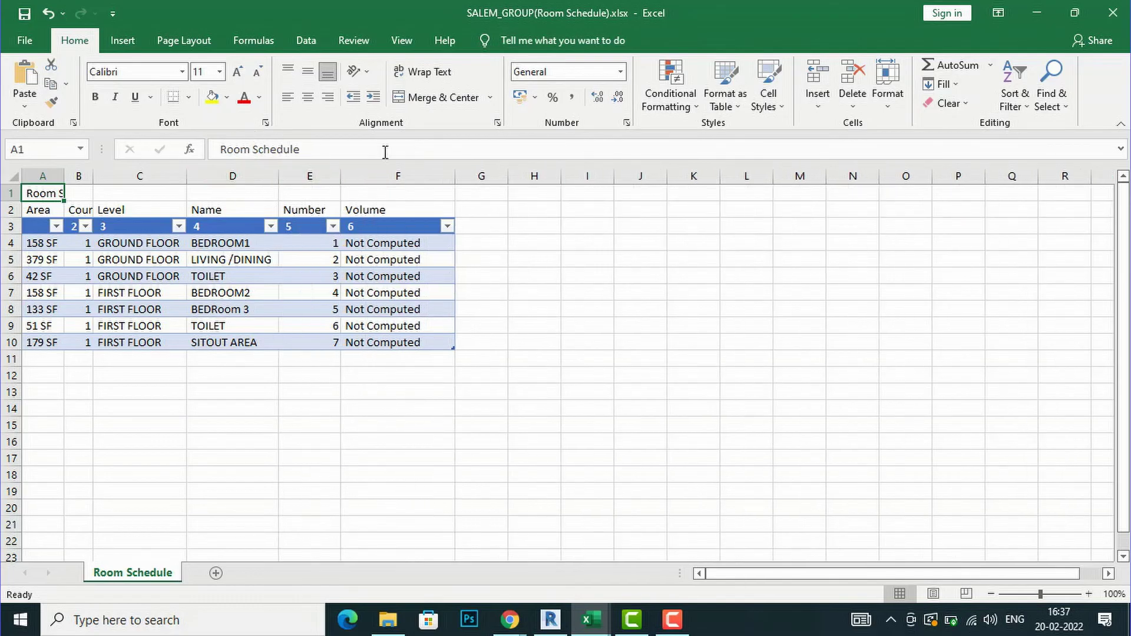
click(551, 620)
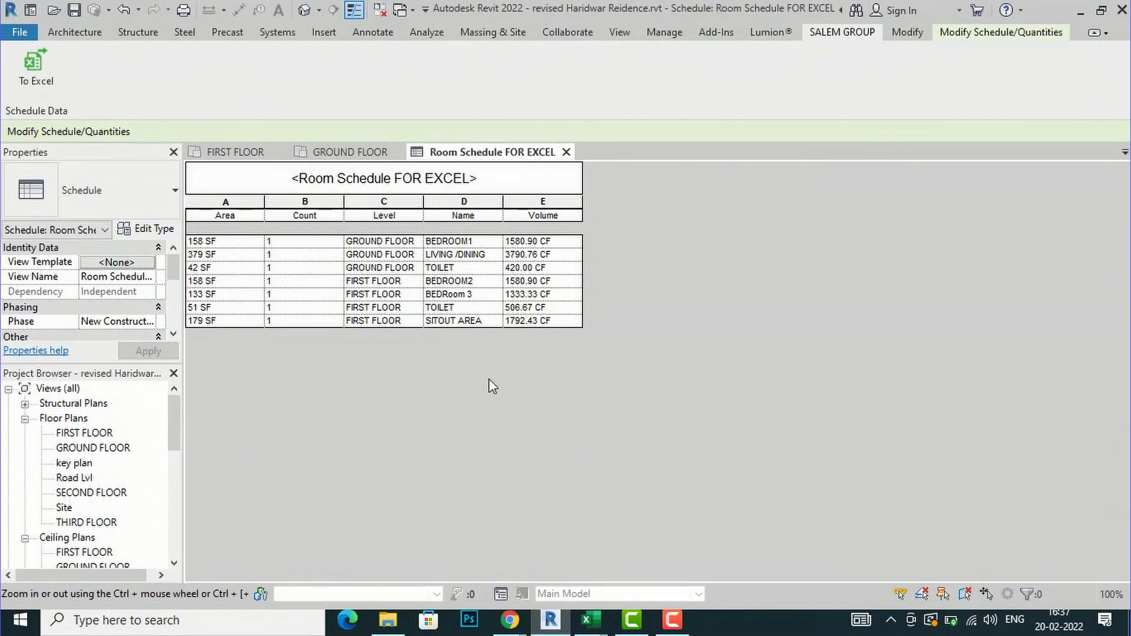